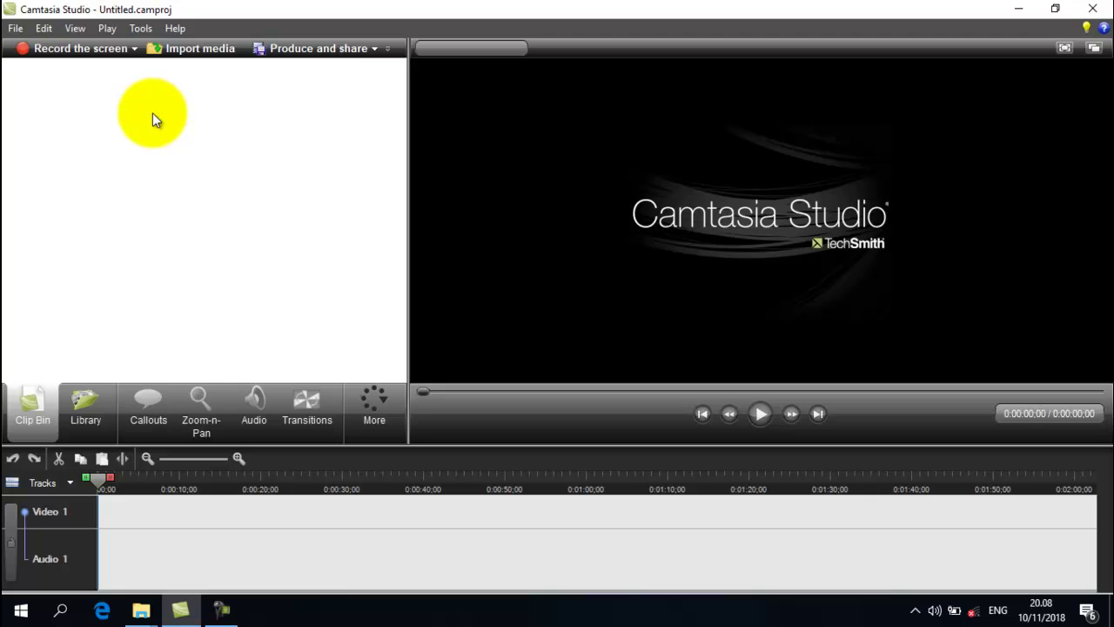
Import the three Minggu 2 MP4 videos (Kegiatan Inti, Pendahuluan and Penutup) from the CONTOH VIDEO folder.
{"action": "left_click", "coordinate": [199, 53]}
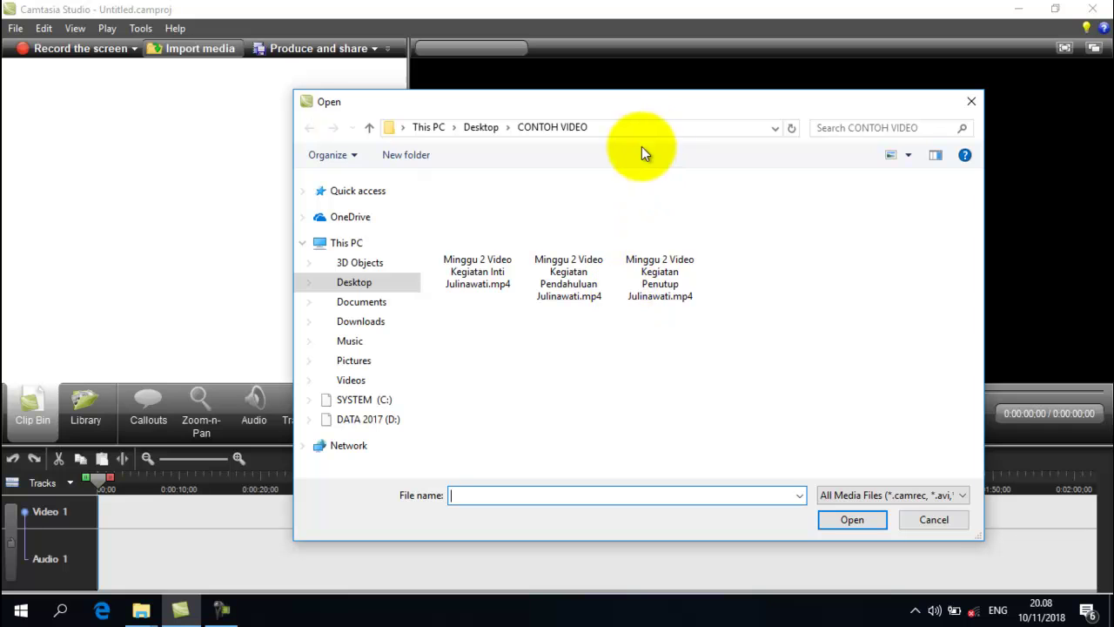
{"action": "left_click", "coordinate": [490, 261]}
{"action": "left_click", "coordinate": [566, 204]}
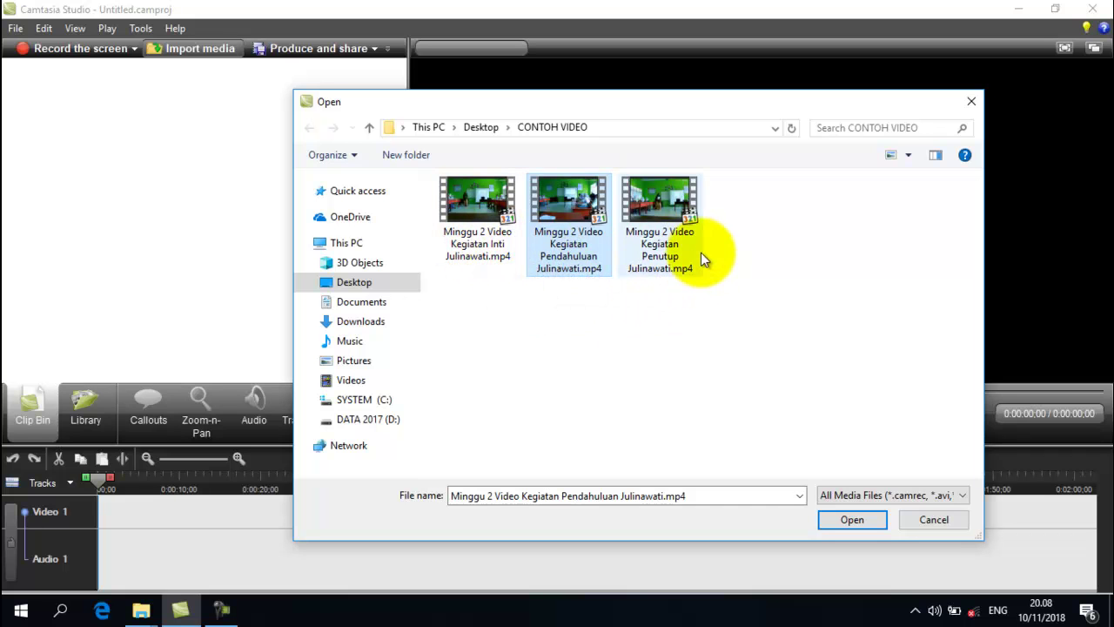
{"action": "left_click_drag", "start_coordinate": [474, 292], "coordinate": [835, 206]}
{"action": "left_click", "coordinate": [843, 521]}
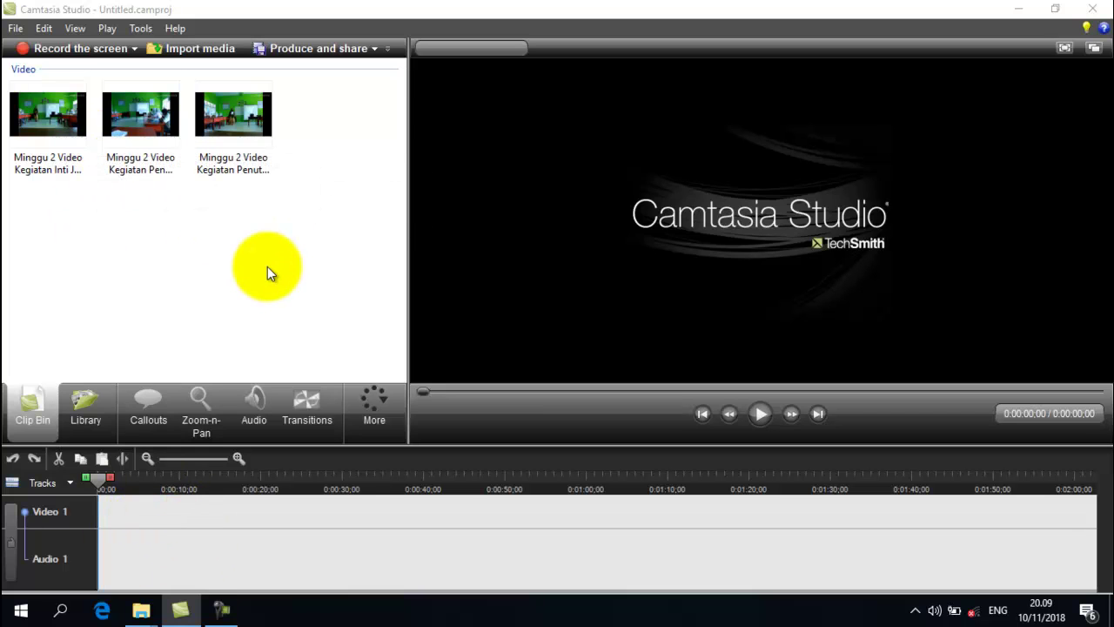
Place the Kegiatan Pendahuluan video at the start of the Video 1 track.
{"action": "left_click", "coordinate": [139, 113]}
{"action": "left_click", "coordinate": [77, 122]}
{"action": "left_click", "coordinate": [100, 135]}
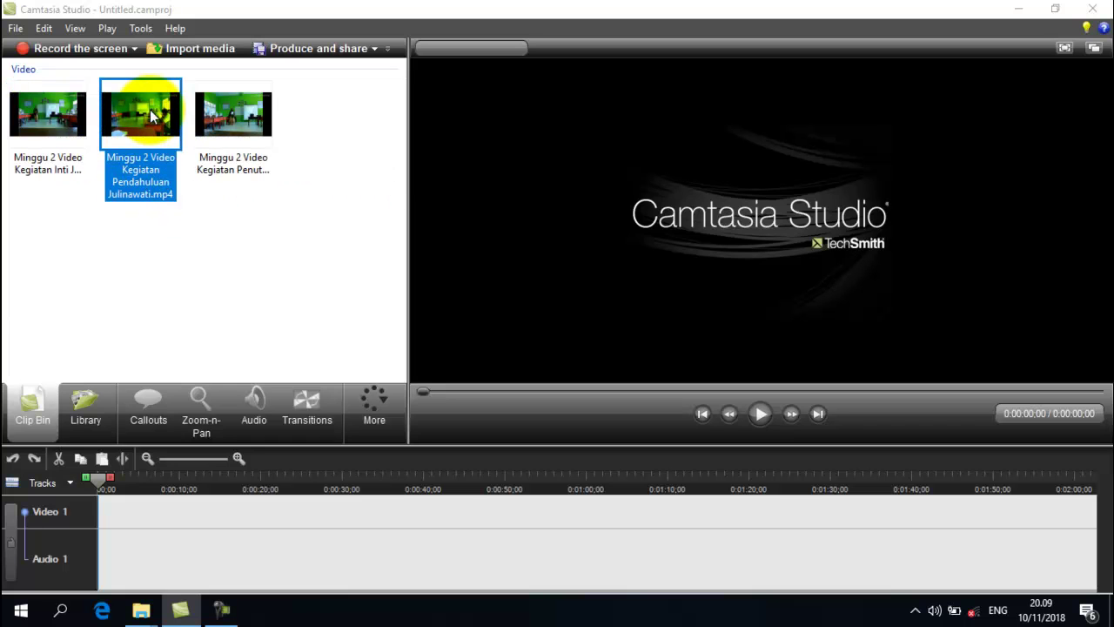
{"action": "left_click_drag", "start_coordinate": [150, 109], "coordinate": [149, 409]}
{"action": "left_click_drag", "start_coordinate": [128, 485], "coordinate": [108, 516]}
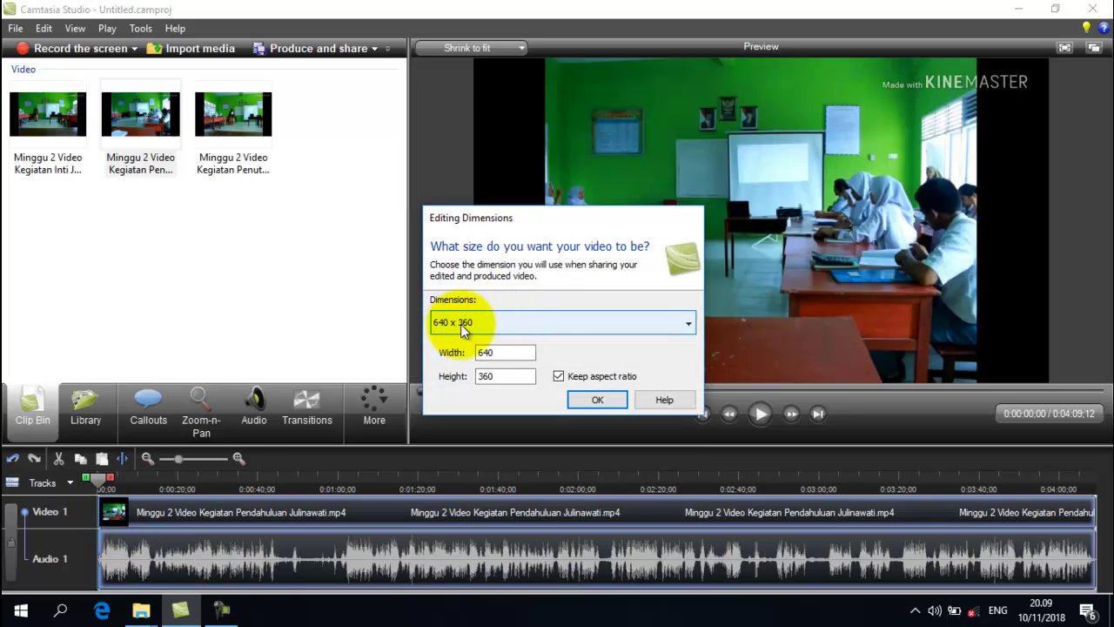
Set the project's editing dimensions to the 1280 x 720 YouTube & HD preset.
{"action": "left_click", "coordinate": [501, 326]}
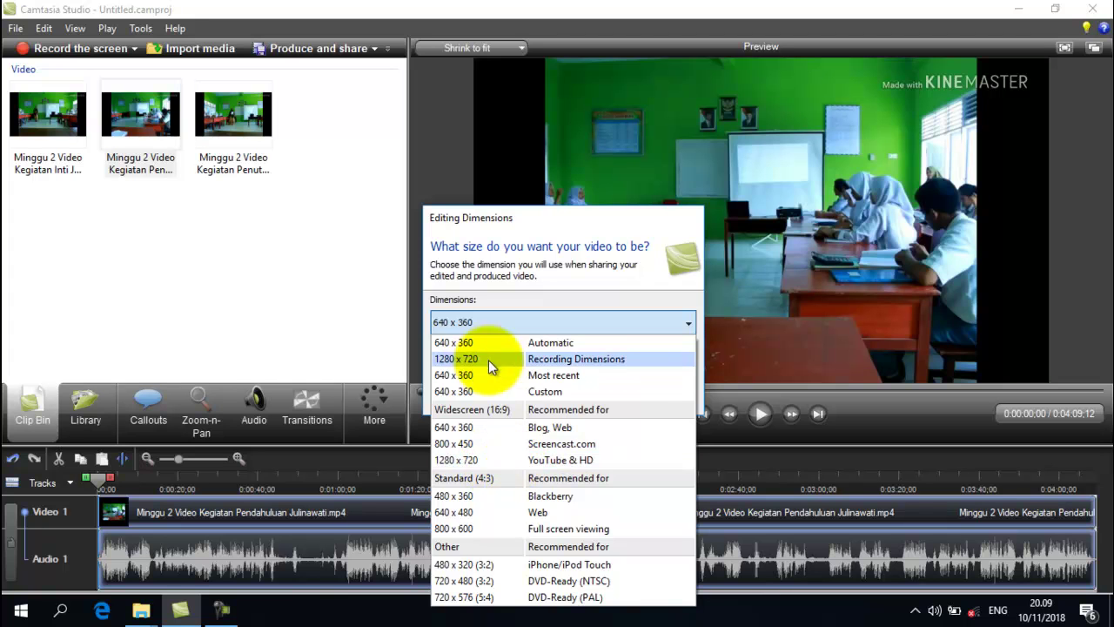
{"action": "left_click", "coordinate": [493, 460]}
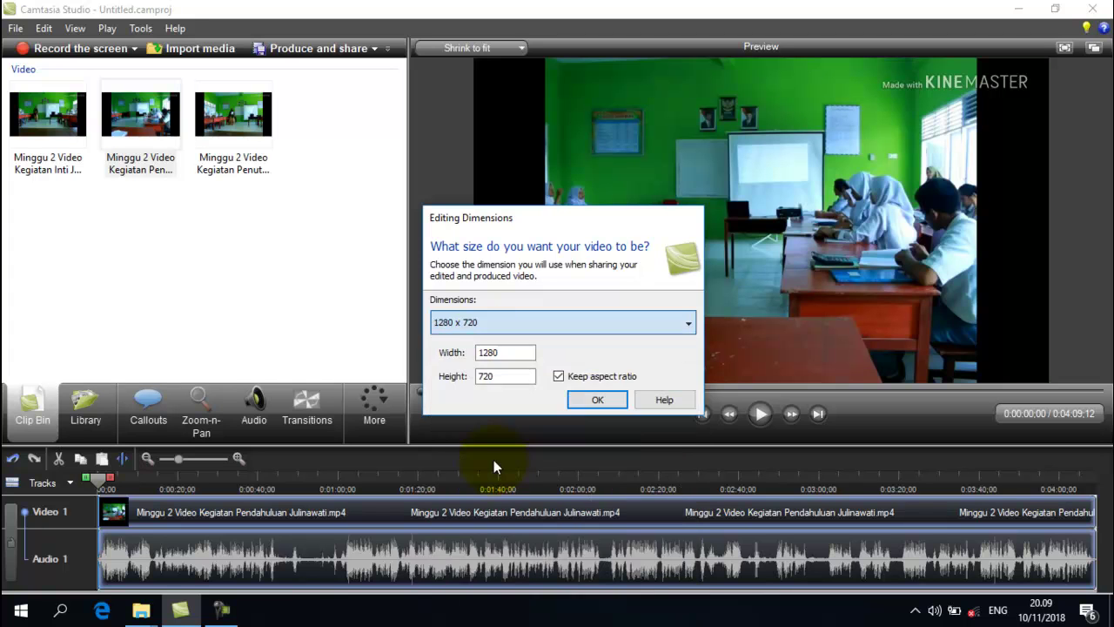
{"action": "left_click", "coordinate": [588, 398]}
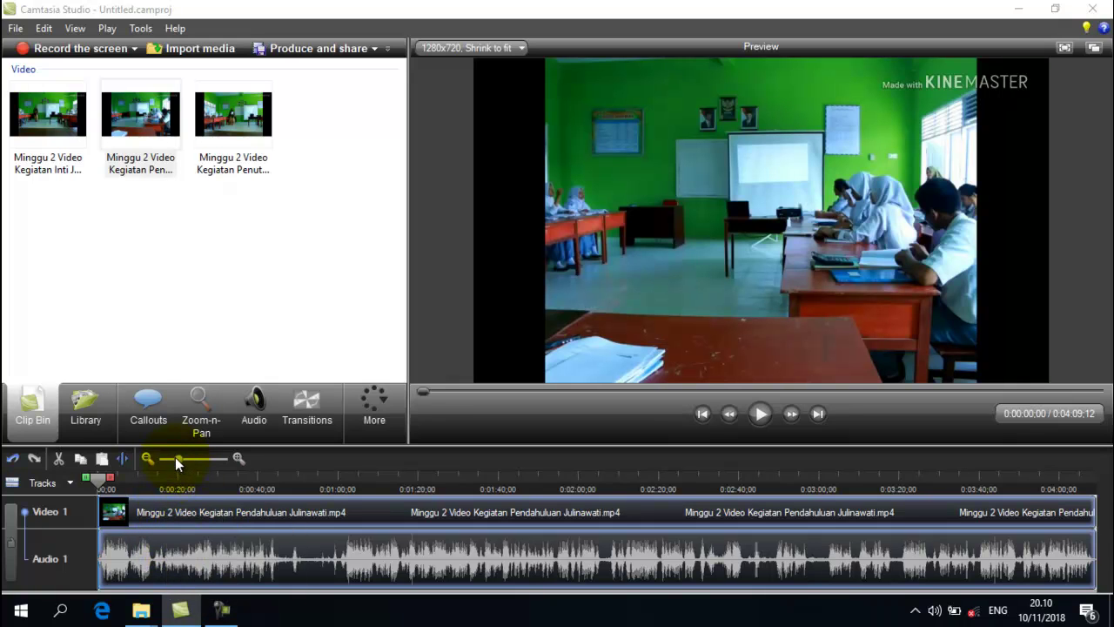
Add the Kegiatan Inti video to Video 1 directly after the Kegiatan Pendahuluan clip.
{"action": "left_click_drag", "start_coordinate": [174, 460], "coordinate": [168, 462]}
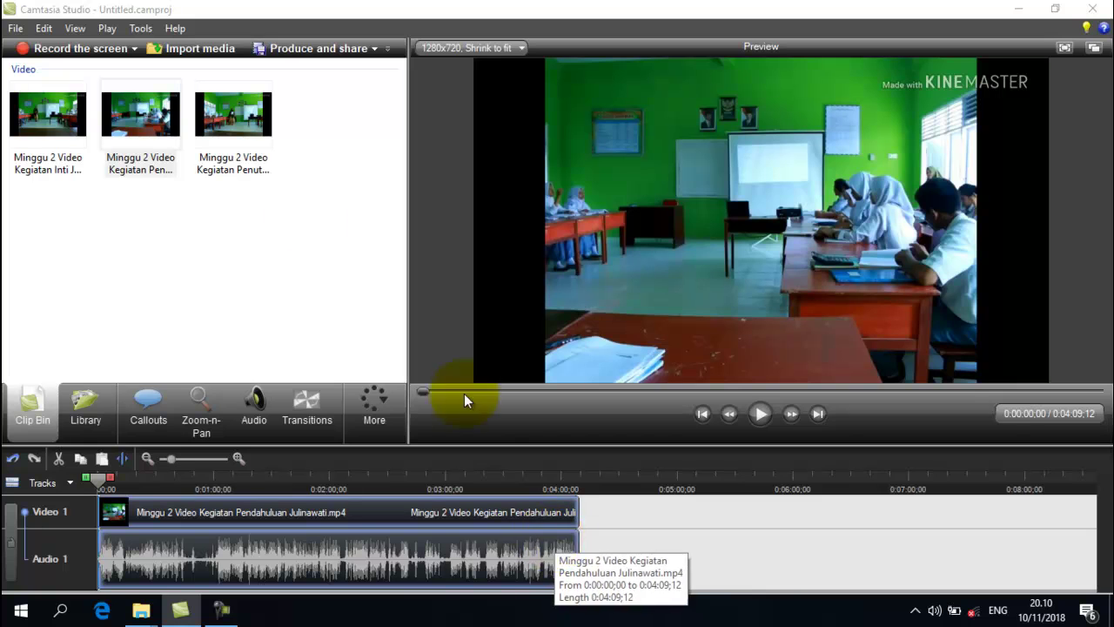
{"action": "left_click", "coordinate": [50, 126]}
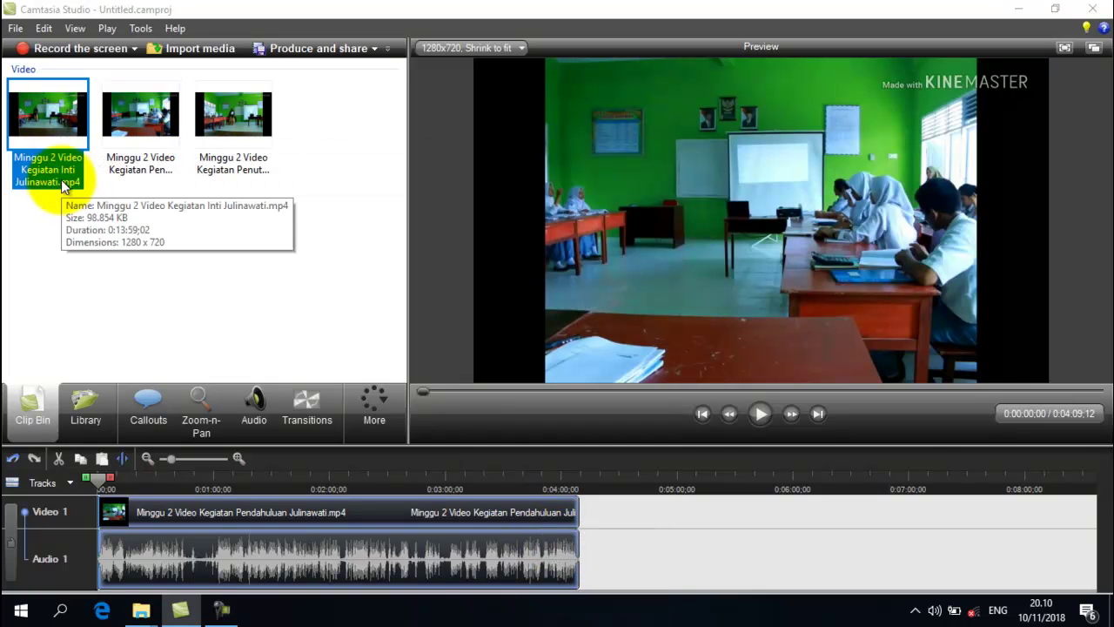
{"action": "left_click_drag", "start_coordinate": [54, 124], "coordinate": [519, 423]}
{"action": "left_click_drag", "start_coordinate": [583, 478], "coordinate": [578, 511]}
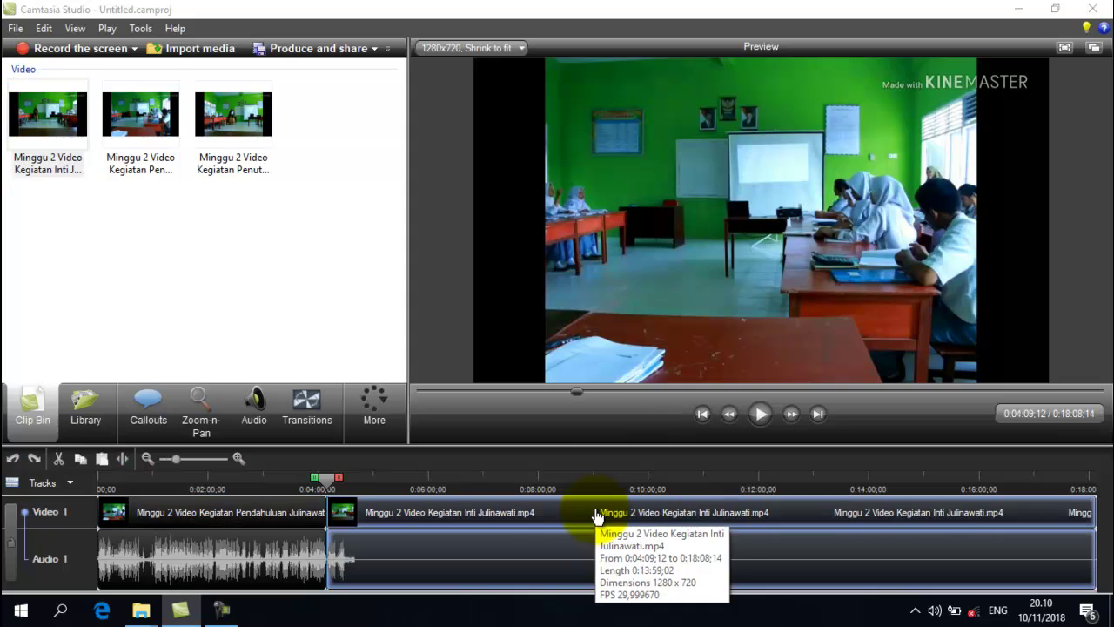
Add the Kegiatan Penutup video to Video 1 directly after the Kegiatan Inti clip.
{"action": "left_click_drag", "start_coordinate": [176, 458], "coordinate": [171, 458]}
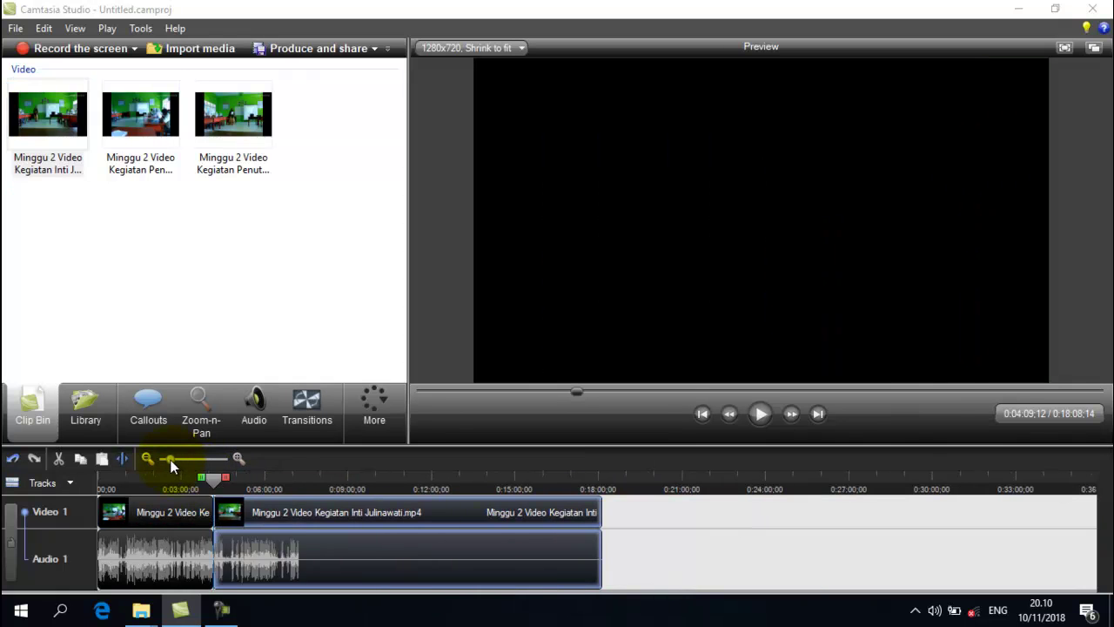
{"action": "left_click", "coordinate": [139, 524]}
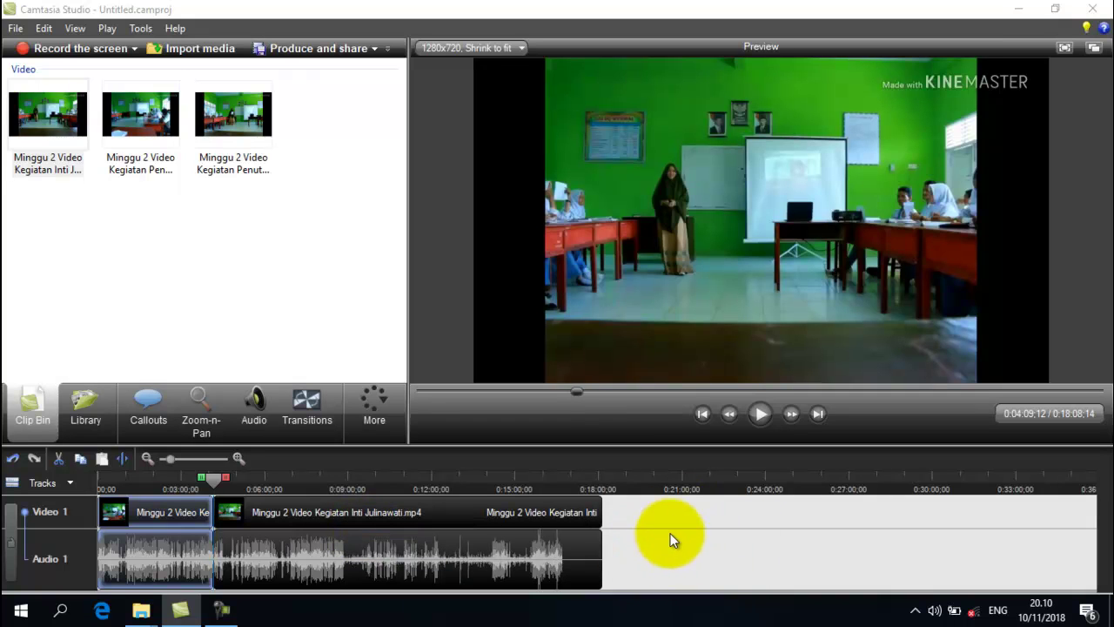
{"action": "left_click", "coordinate": [231, 134]}
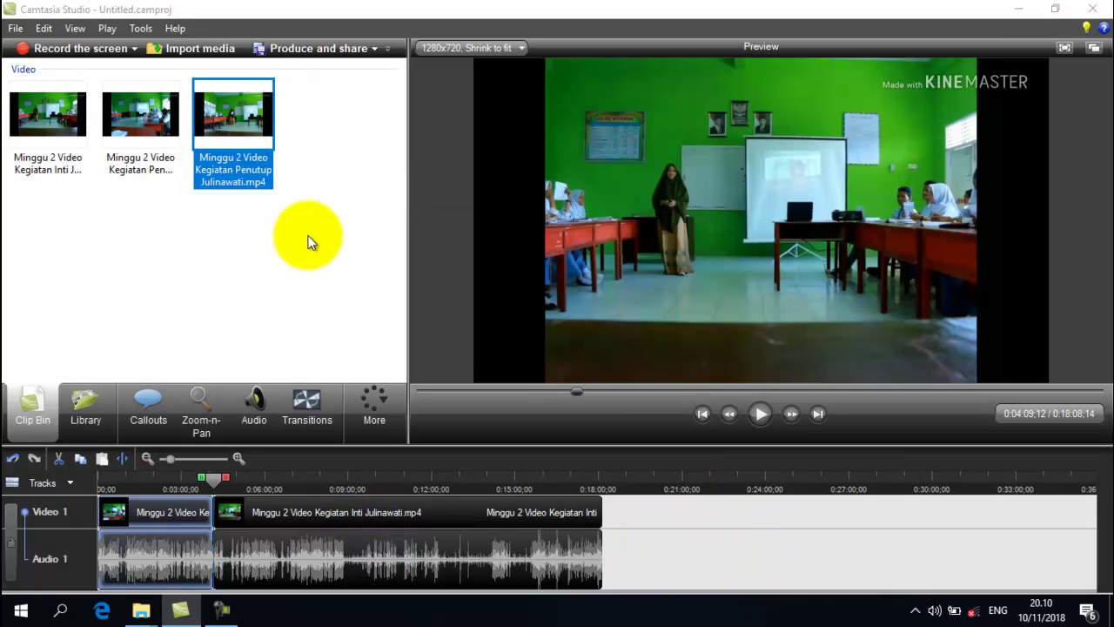
{"action": "left_click_drag", "start_coordinate": [235, 104], "coordinate": [603, 525]}
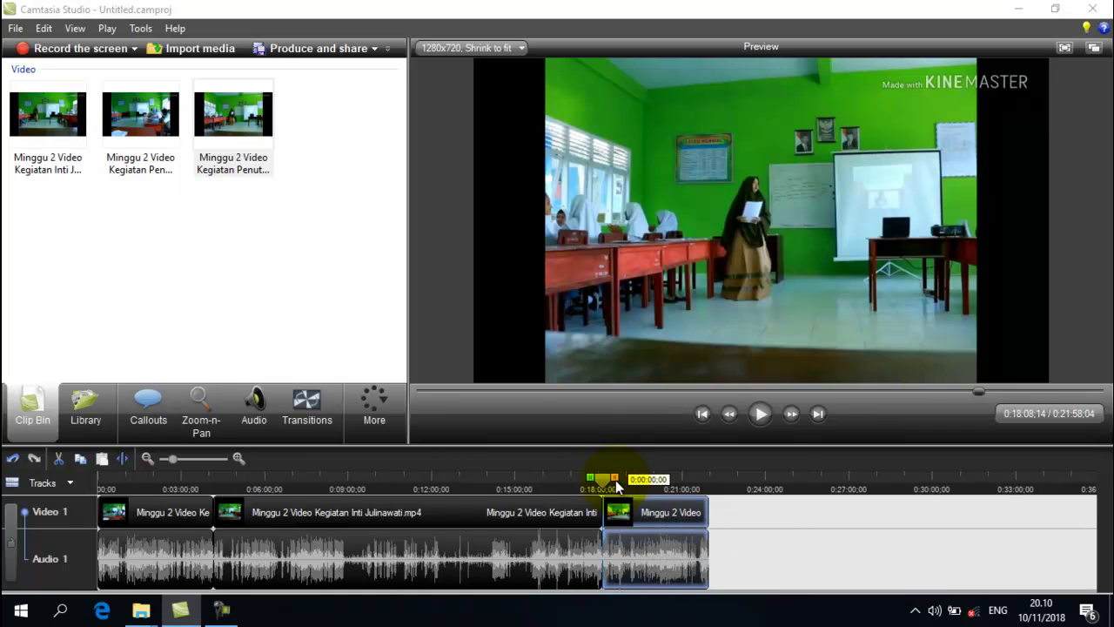
Look over the three joined clips and briefly play the timeline from about 0:00:17.
{"action": "left_click_drag", "start_coordinate": [609, 479], "coordinate": [283, 487]}
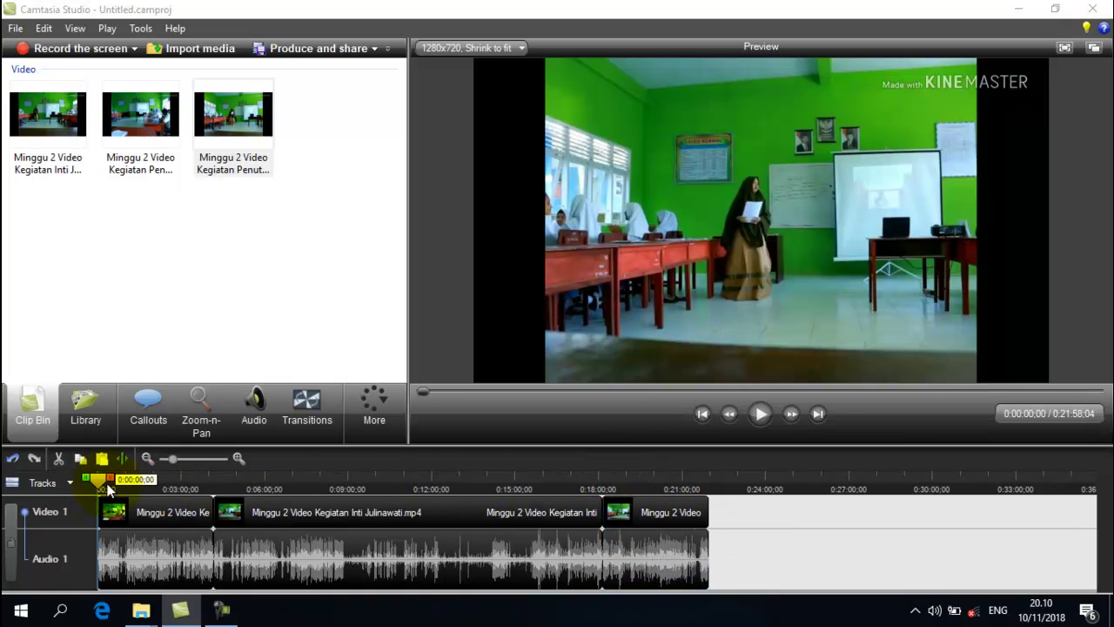
{"action": "left_click", "coordinate": [194, 560]}
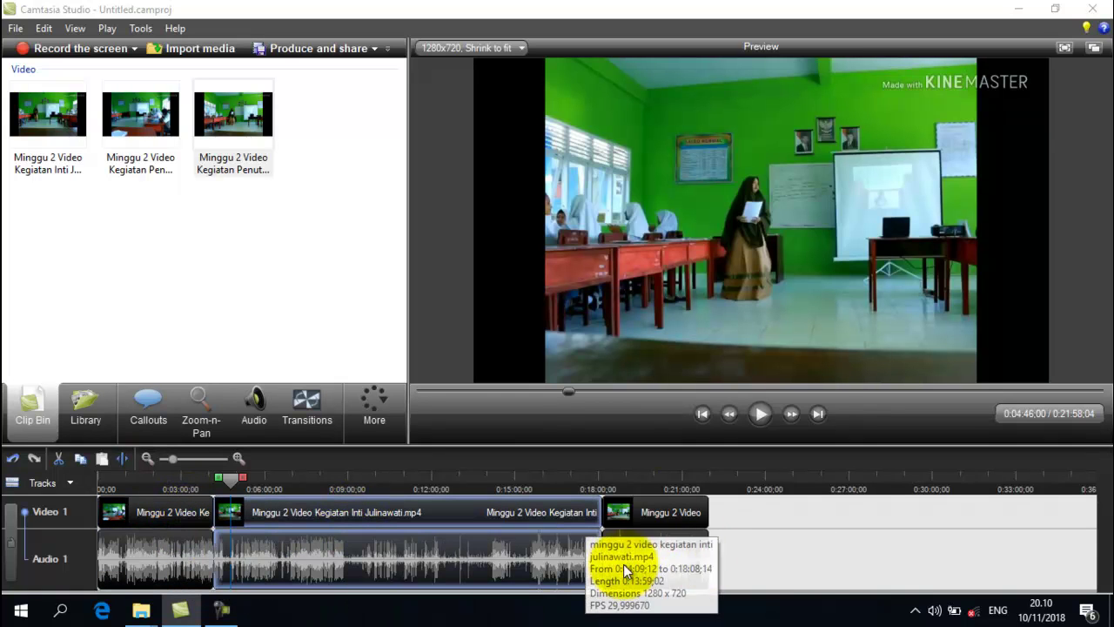
{"action": "left_click", "coordinate": [663, 511]}
{"action": "left_click", "coordinate": [859, 517]}
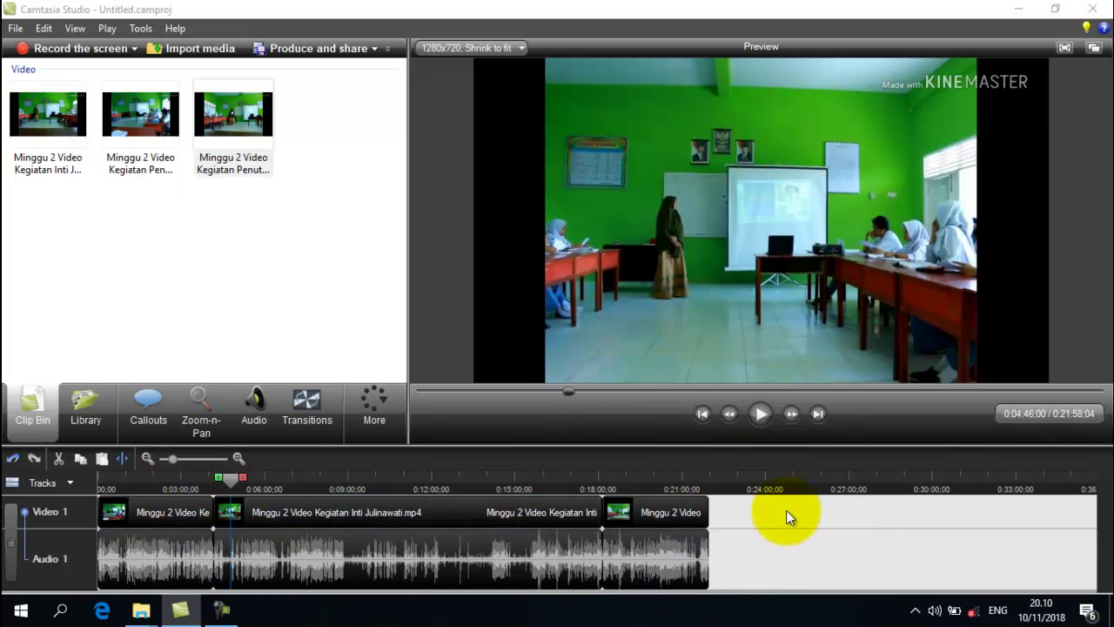
{"action": "left_click_drag", "start_coordinate": [234, 479], "coordinate": [105, 478]}
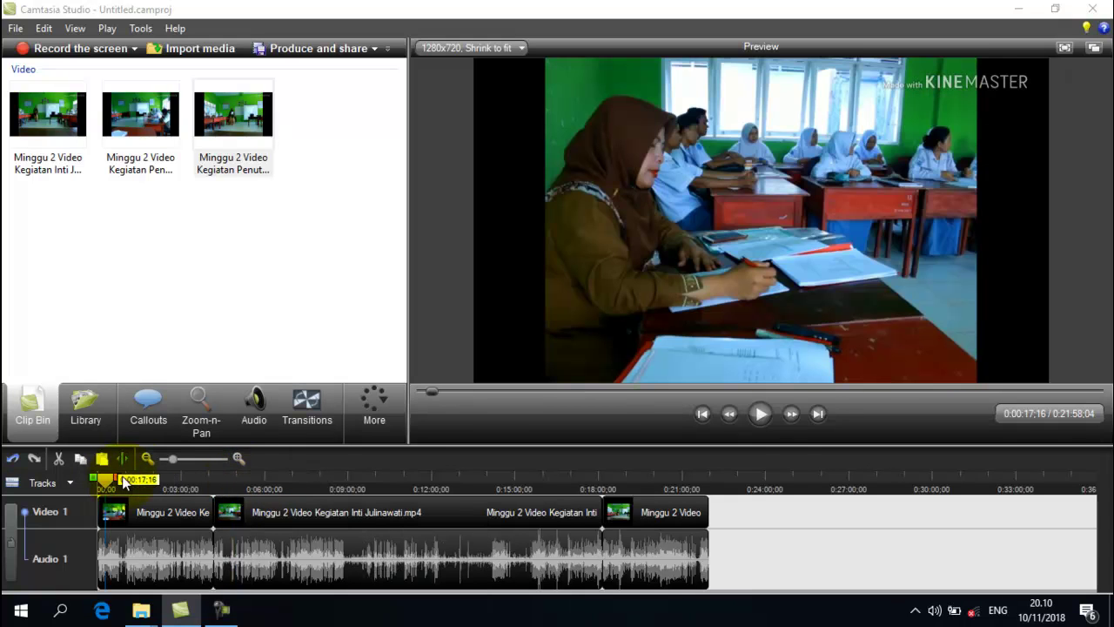
{"action": "left_click", "coordinate": [764, 422]}
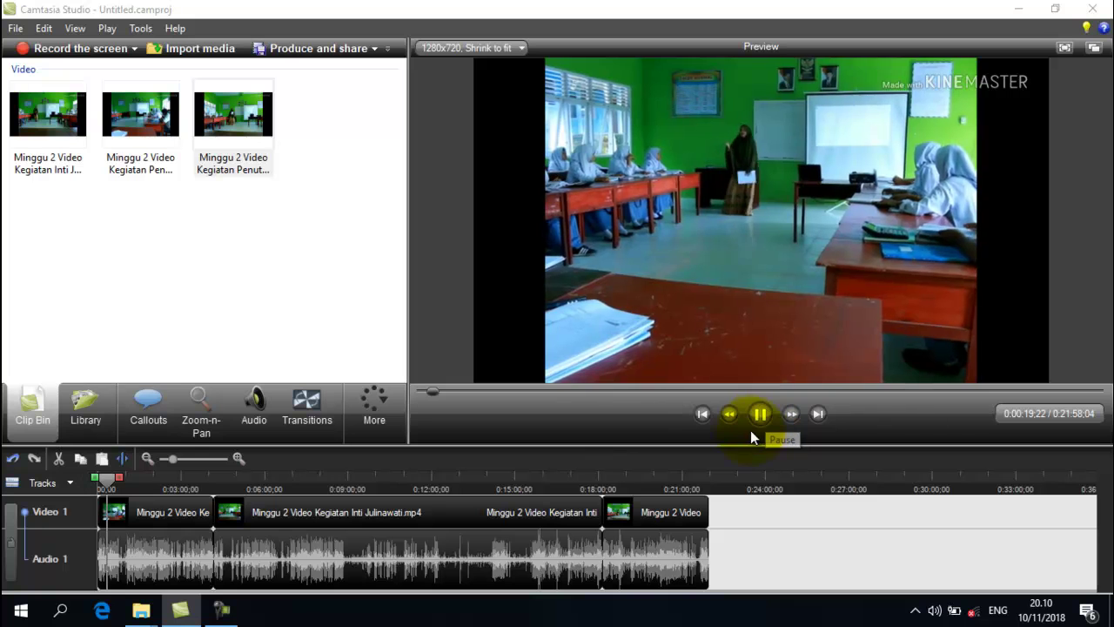
{"action": "left_click", "coordinate": [757, 418]}
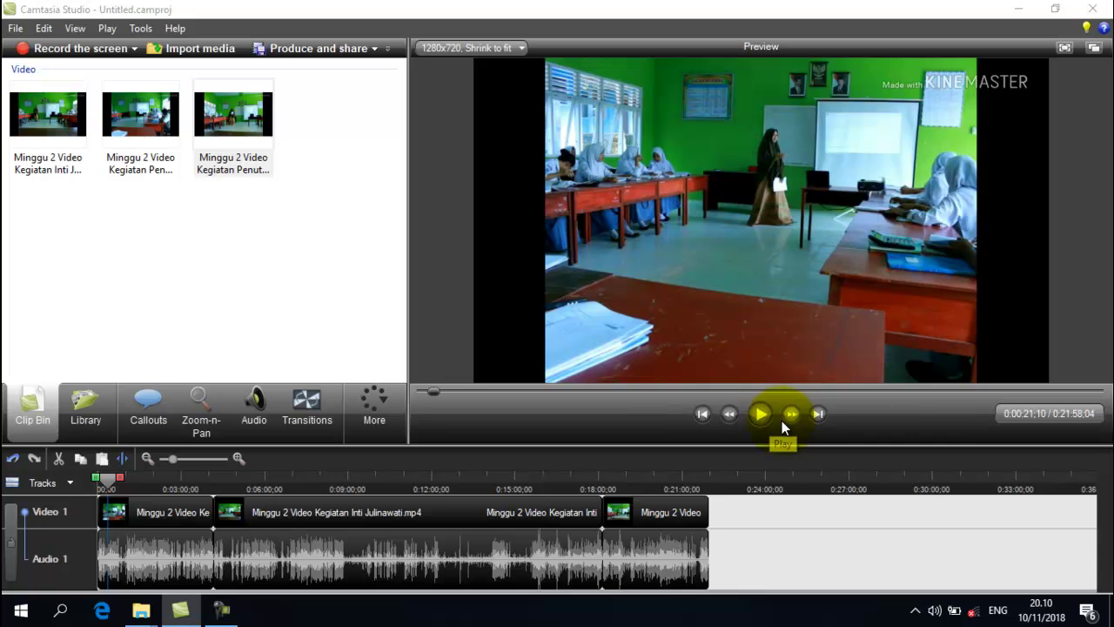
Play the Kegiatan Pendahuluan clip from about 0:01:01 and pause a few seconds on to locate the unwanted section.
{"action": "left_click", "coordinate": [393, 557]}
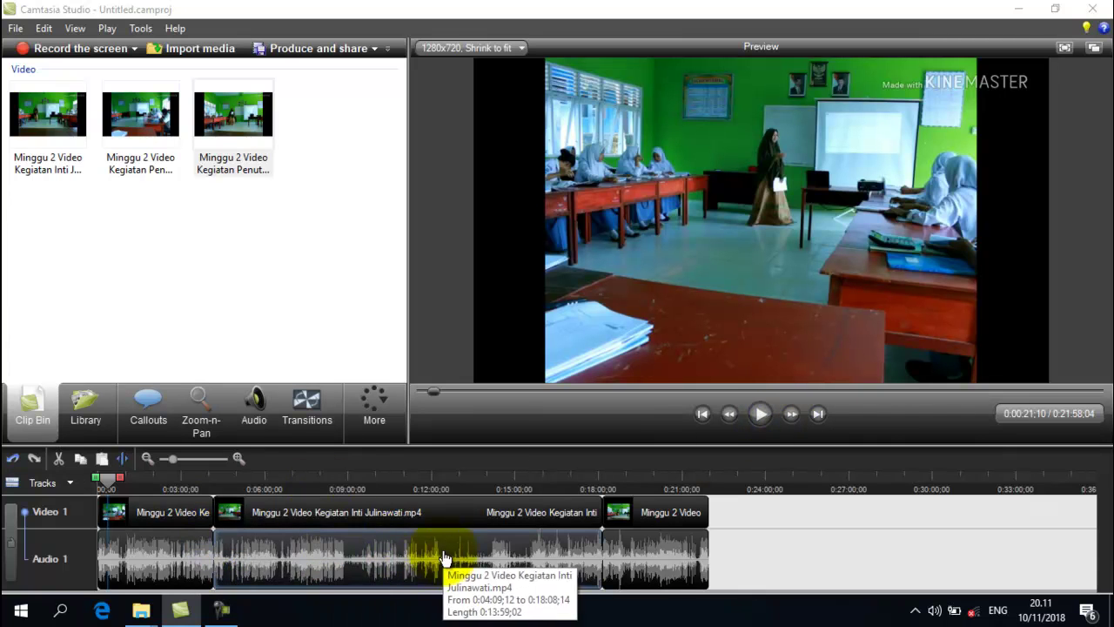
{"action": "left_click", "coordinate": [195, 503]}
{"action": "left_click", "coordinate": [192, 472]}
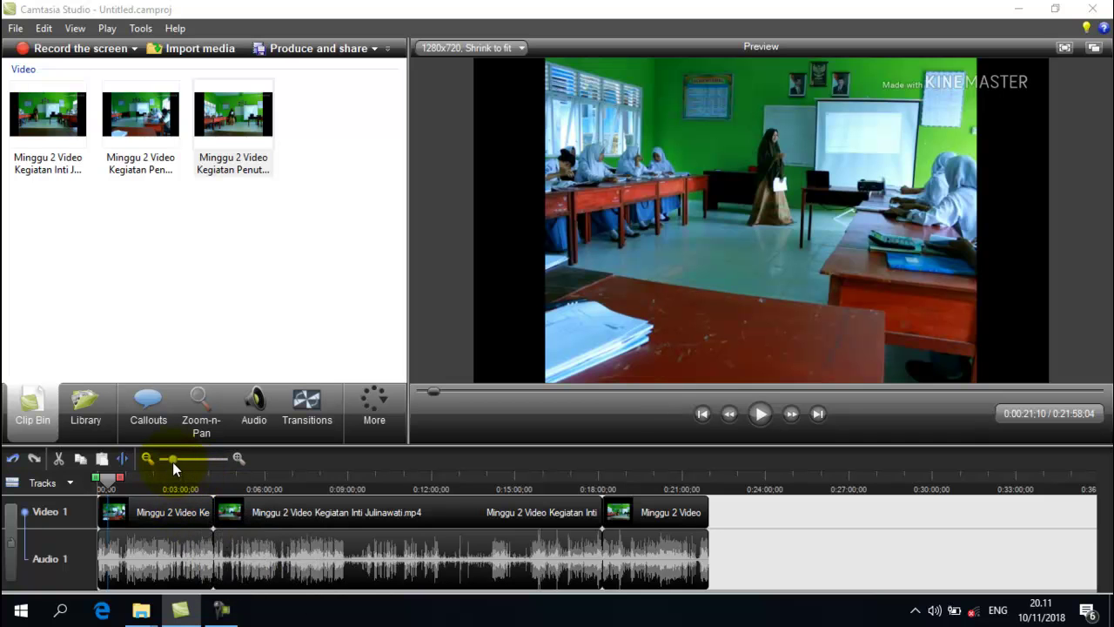
{"action": "left_click_drag", "start_coordinate": [174, 455], "coordinate": [180, 454]}
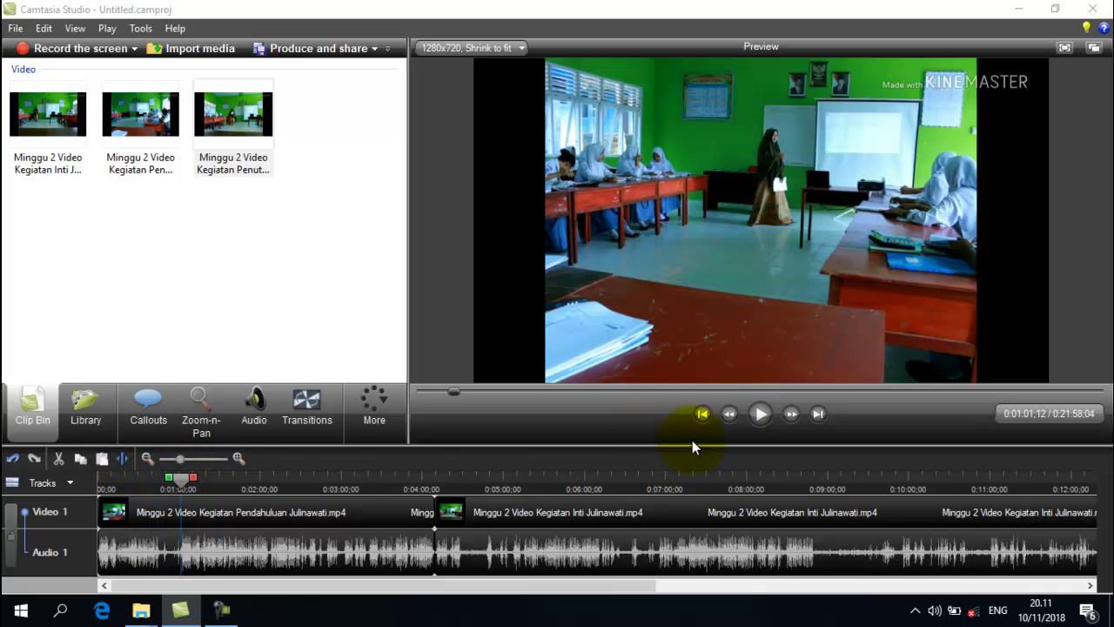
{"action": "left_click", "coordinate": [763, 415]}
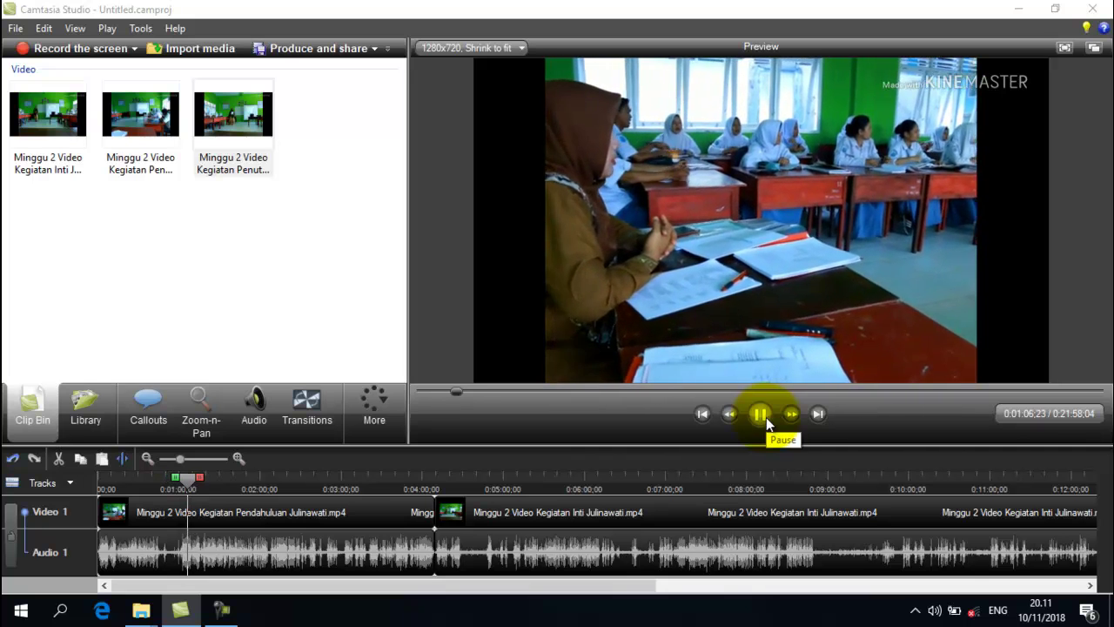
{"action": "left_click", "coordinate": [766, 417]}
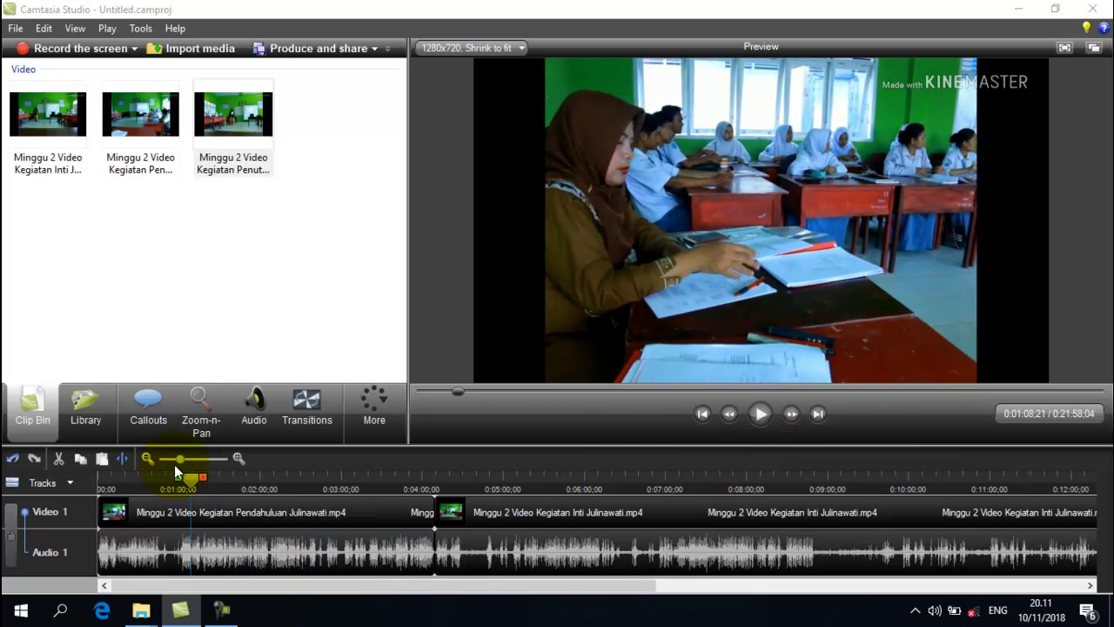
Split the Kegiatan Pendahuluan clip at 0:01:01;24 and again at 0:01:08;17.
{"action": "left_click_drag", "start_coordinate": [178, 459], "coordinate": [190, 457]}
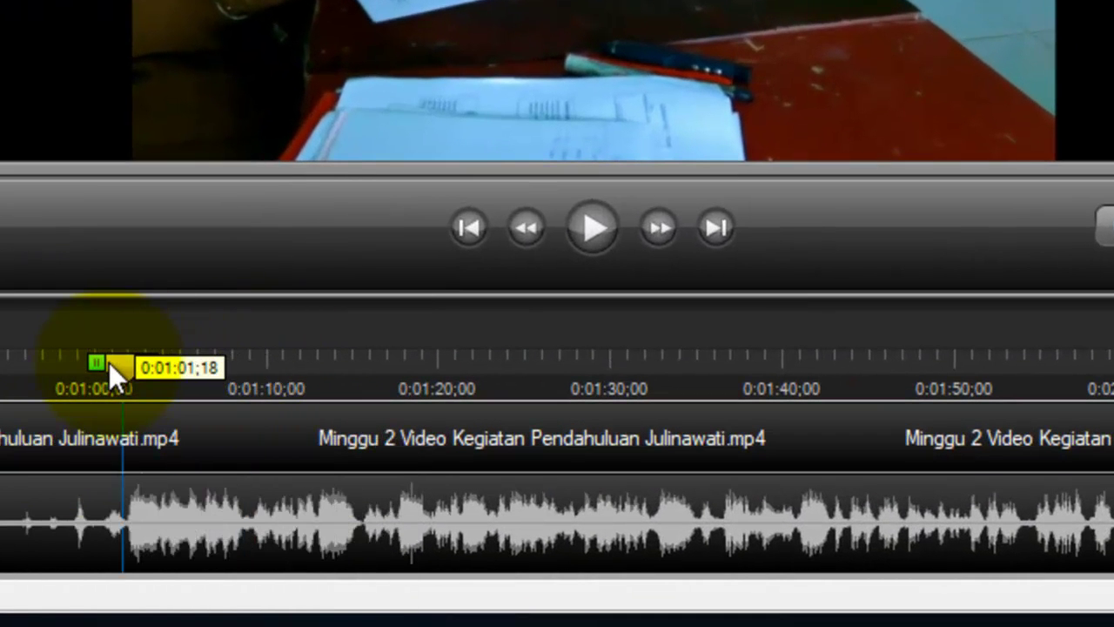
{"action": "left_click_drag", "start_coordinate": [113, 366], "coordinate": [149, 366]}
{"action": "left_click", "coordinate": [246, 350]}
{"action": "left_click", "coordinate": [124, 435]}
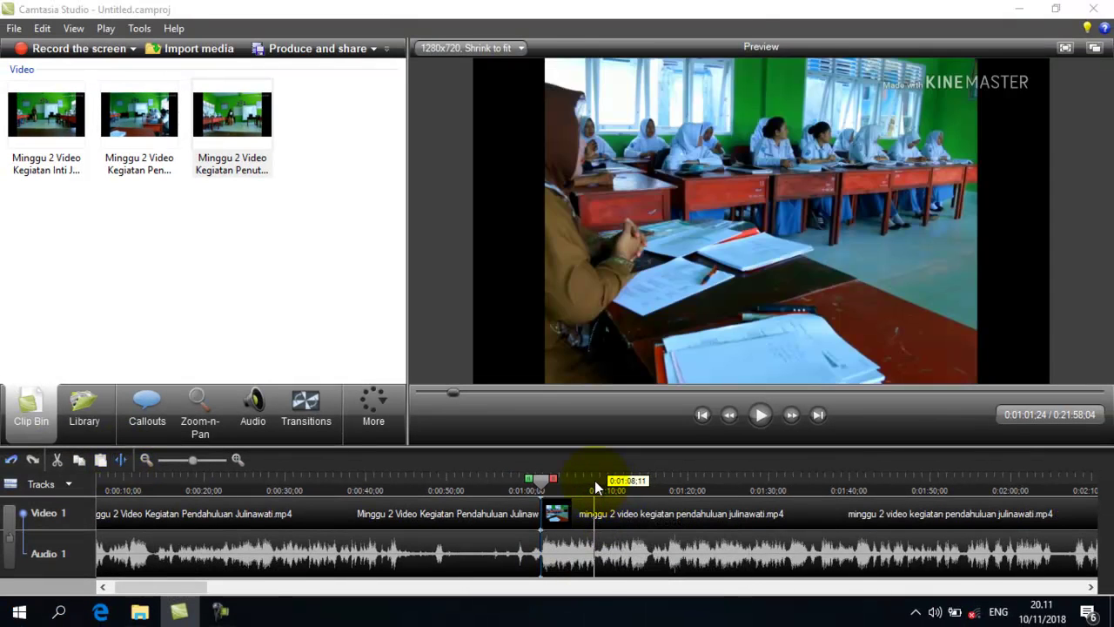
{"action": "left_click", "coordinate": [597, 480]}
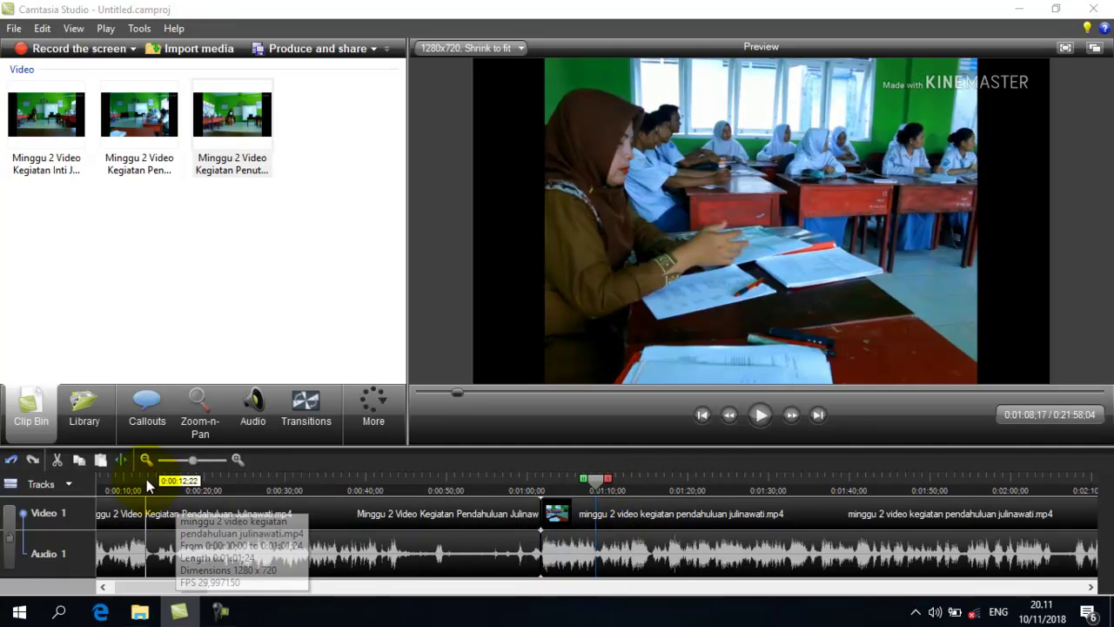
{"action": "left_click", "coordinate": [122, 461]}
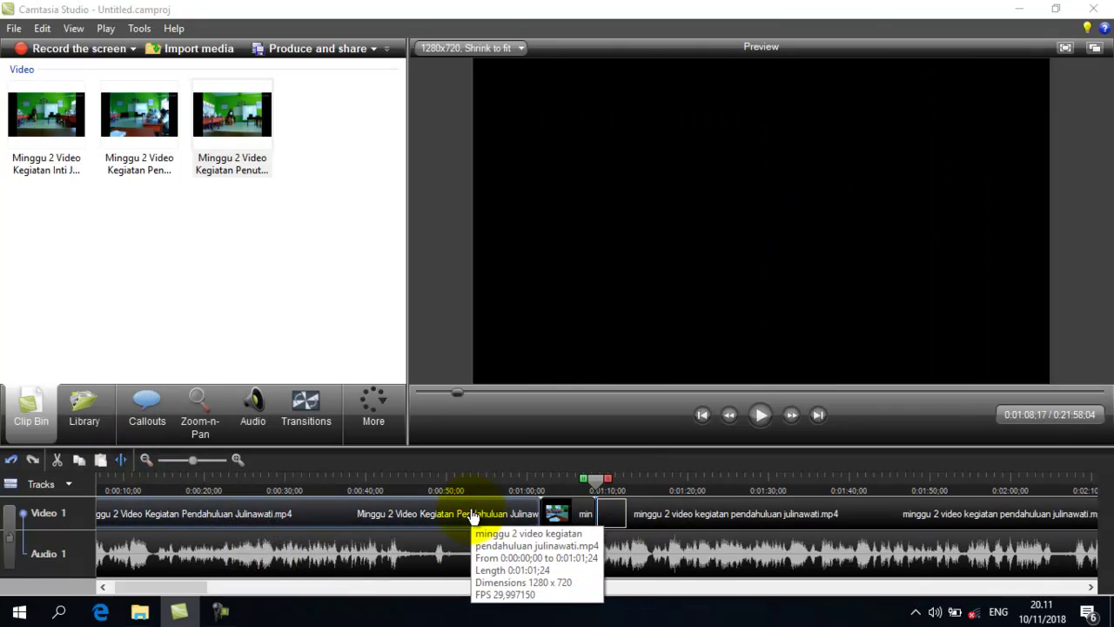
Delete the short segment between the two splits in the Kegiatan Pendahuluan clip, closing the gap.
{"action": "left_click_drag", "start_coordinate": [192, 460], "coordinate": [174, 460]}
{"action": "left_click", "coordinate": [145, 515]}
{"action": "left_click", "coordinate": [143, 514]}
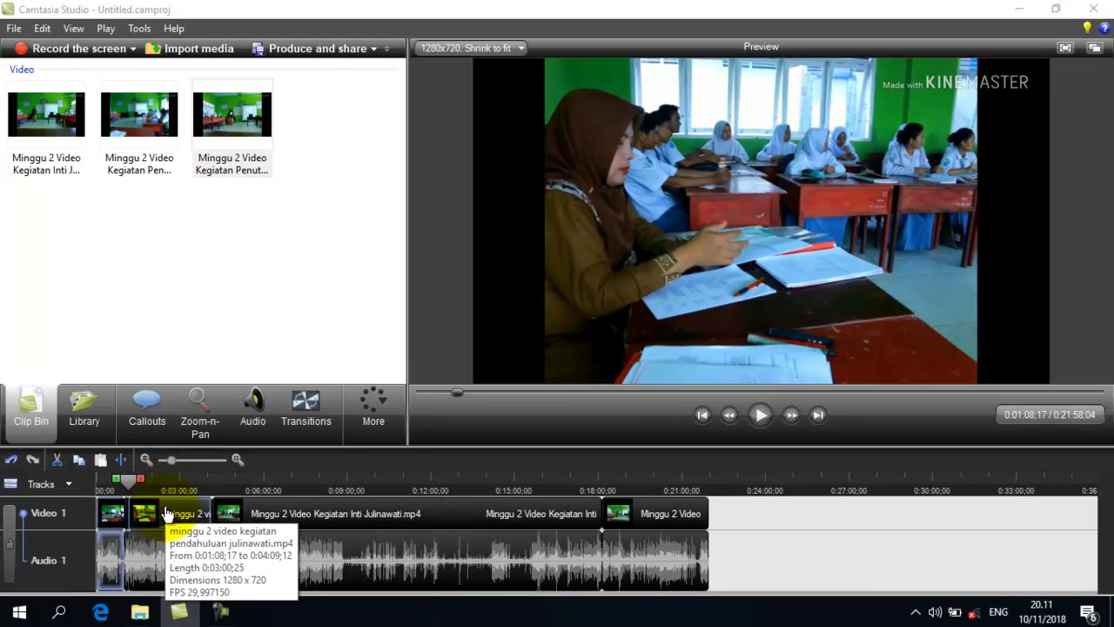
{"action": "left_click", "coordinate": [101, 513]}
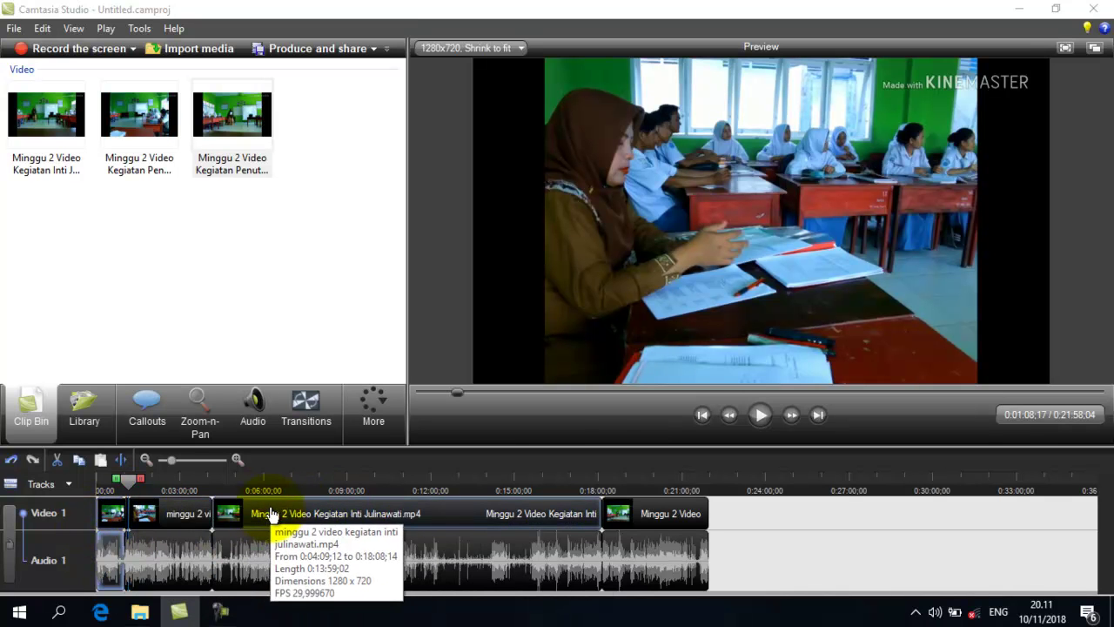
{"action": "left_click_drag", "start_coordinate": [172, 461], "coordinate": [181, 457]}
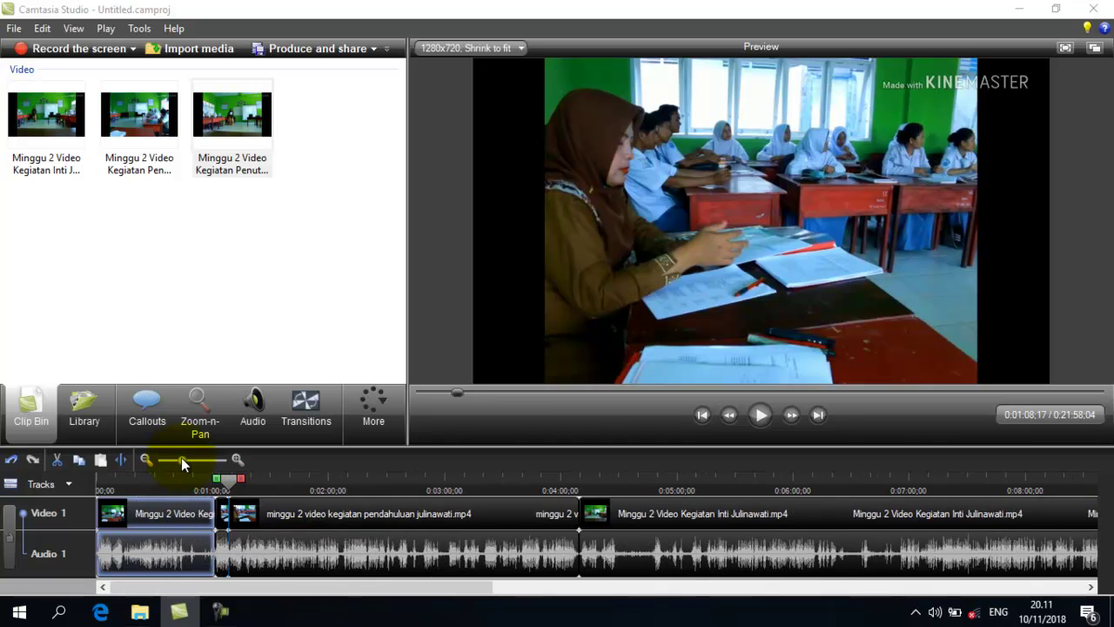
{"action": "left_click", "coordinate": [222, 514]}
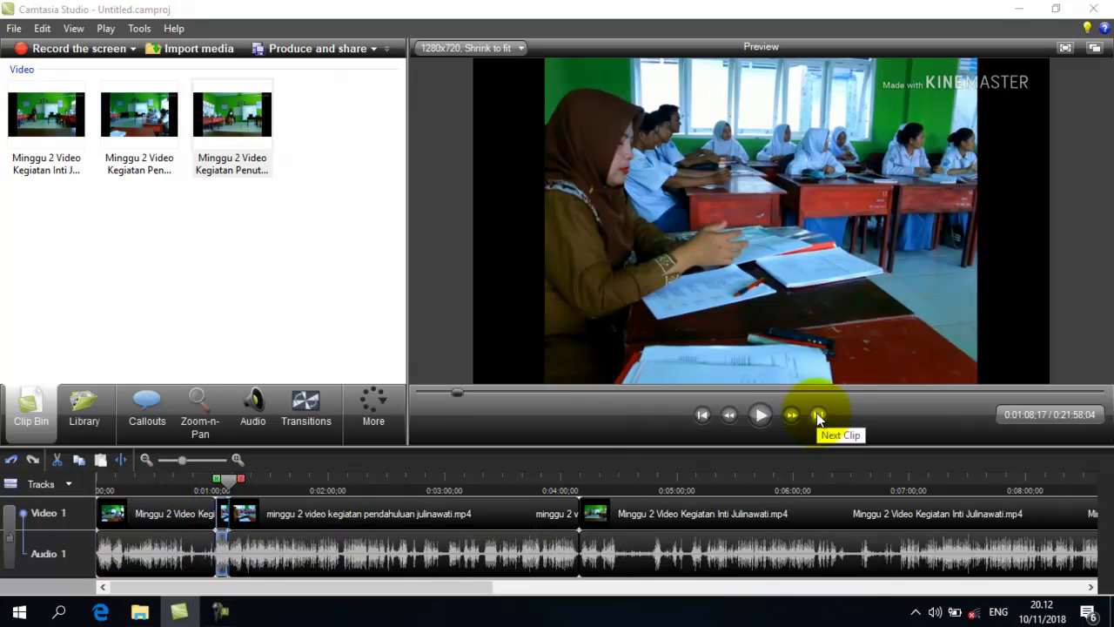
{"action": "key", "text": "Delete"}
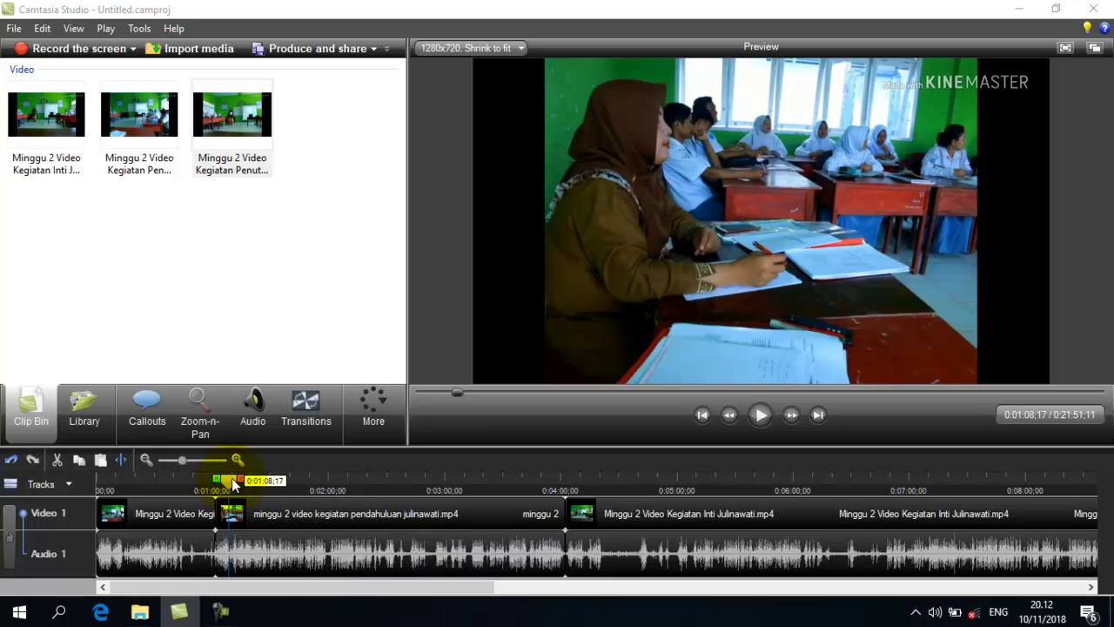
Play the timeline across the cut near 0:01:01;24 to check how the two parts of the Kegiatan Pendahuluan clip join.
{"action": "left_click", "coordinate": [207, 485]}
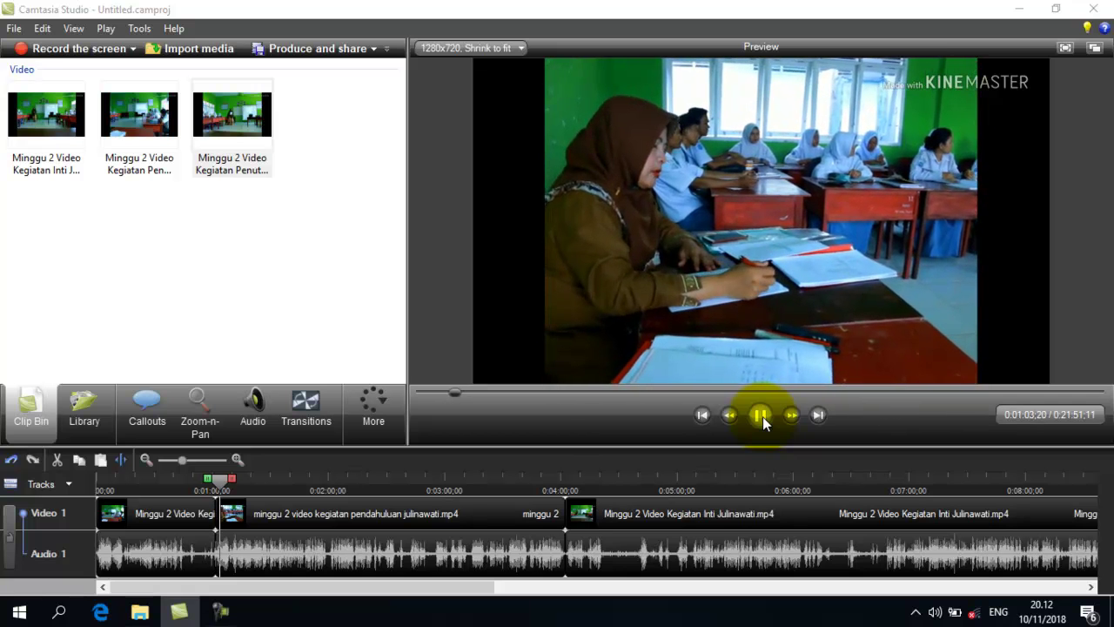
{"action": "left_click", "coordinate": [760, 415]}
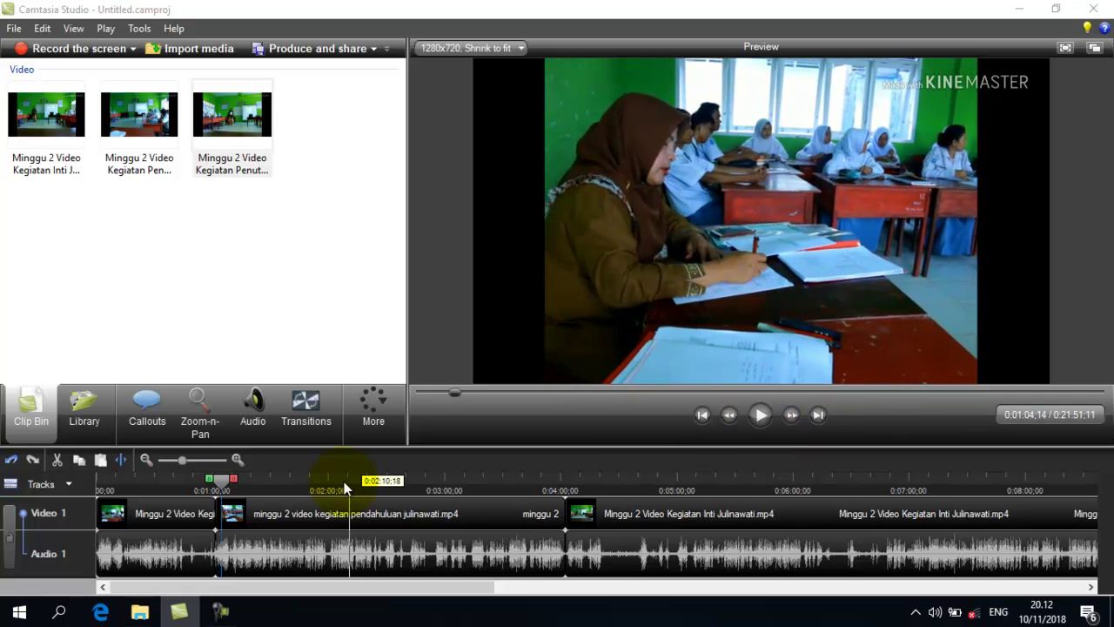
{"action": "left_click", "coordinate": [187, 459]}
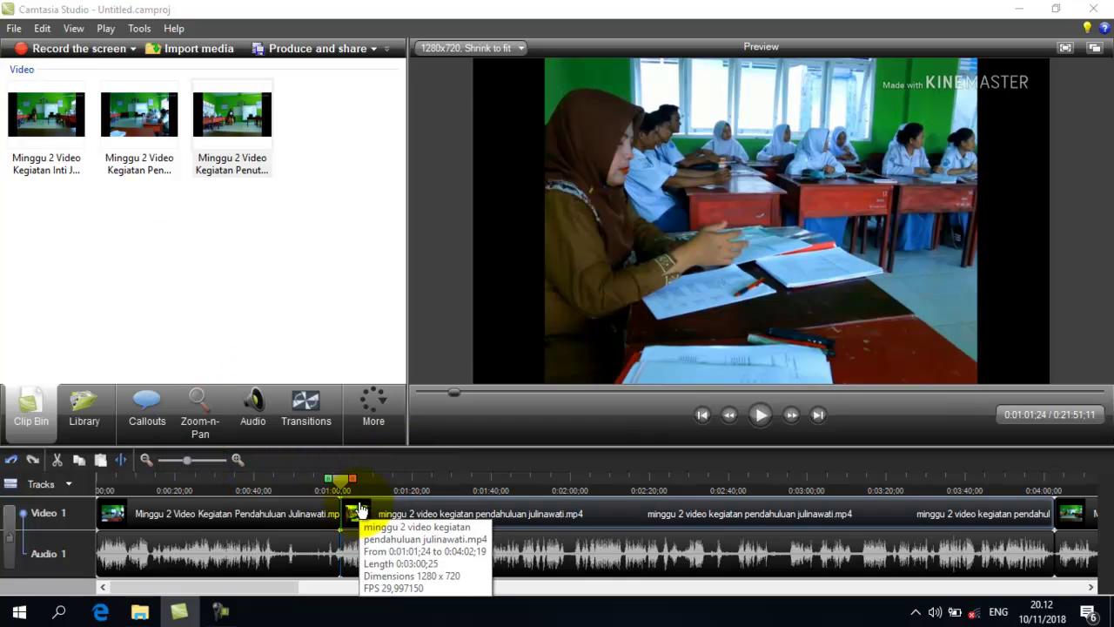
{"action": "scroll", "coordinate": [113, 487], "scroll_direction": "down", "scroll_amount": 3}
Add a Zoom-n-Pan keyframe at 0:02:40;21 that zooms in on the classroom's projector screen at 584% scale.
{"action": "left_click", "coordinate": [113, 480]}
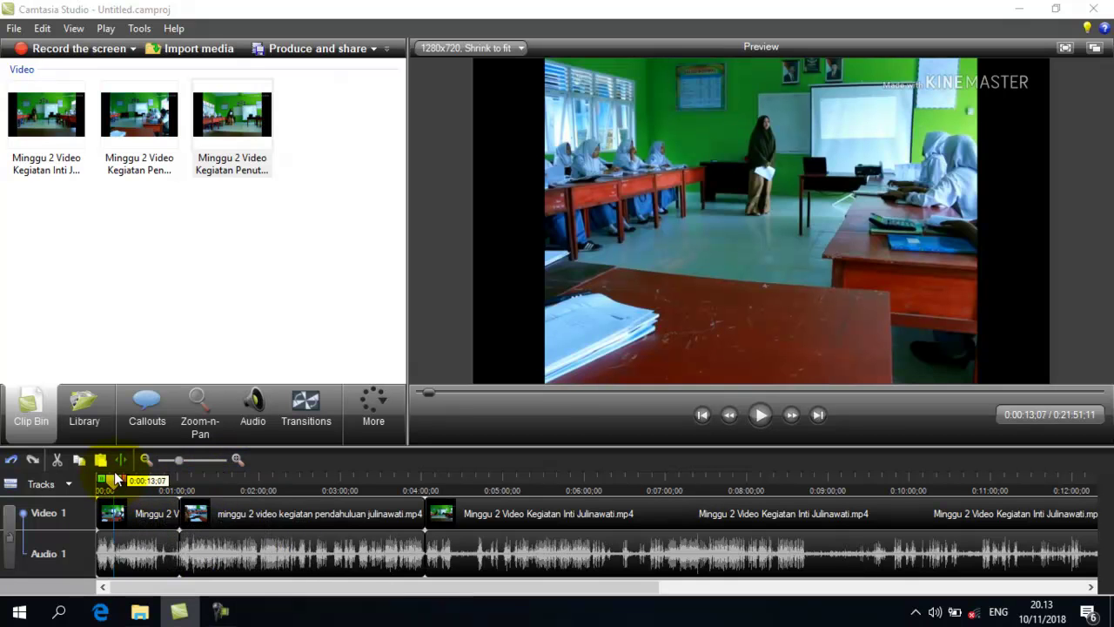
{"action": "left_click", "coordinate": [252, 490]}
{"action": "left_click_drag", "start_coordinate": [114, 485], "coordinate": [329, 484]}
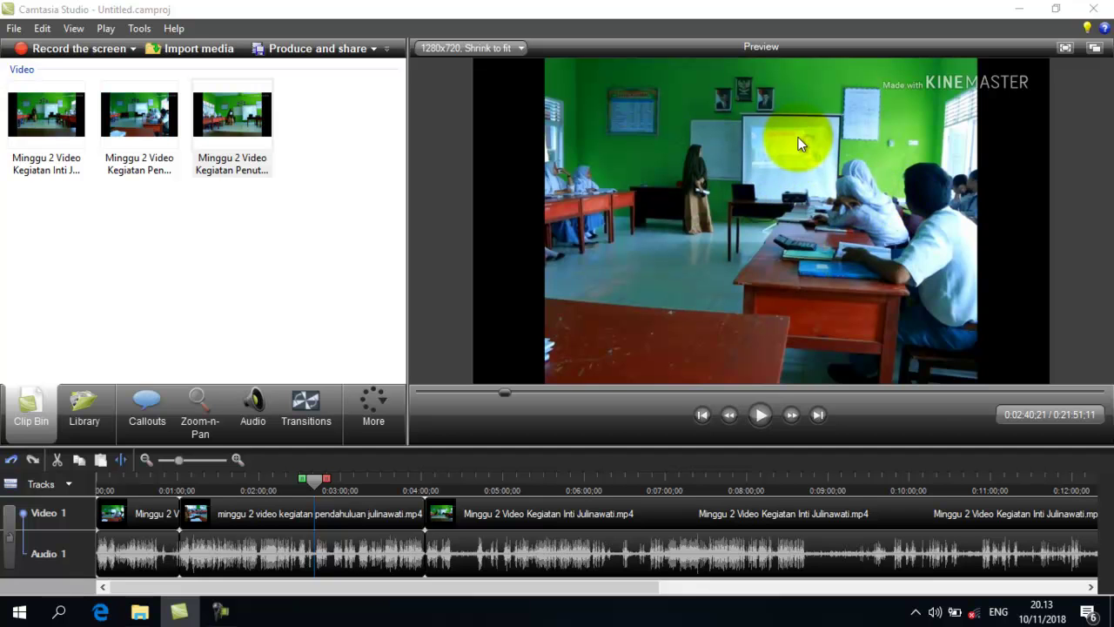
{"action": "left_click", "coordinate": [193, 409]}
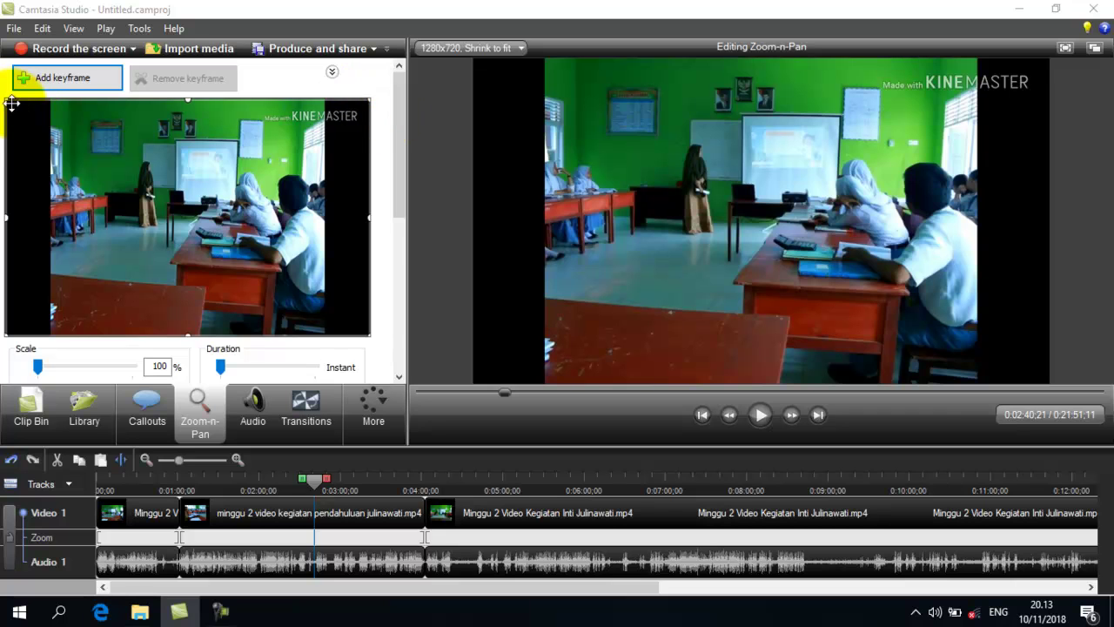
{"action": "left_click_drag", "start_coordinate": [5, 98], "coordinate": [211, 233]}
{"action": "left_click_drag", "start_coordinate": [324, 293], "coordinate": [233, 181]}
{"action": "left_click_drag", "start_coordinate": [118, 123], "coordinate": [209, 168]}
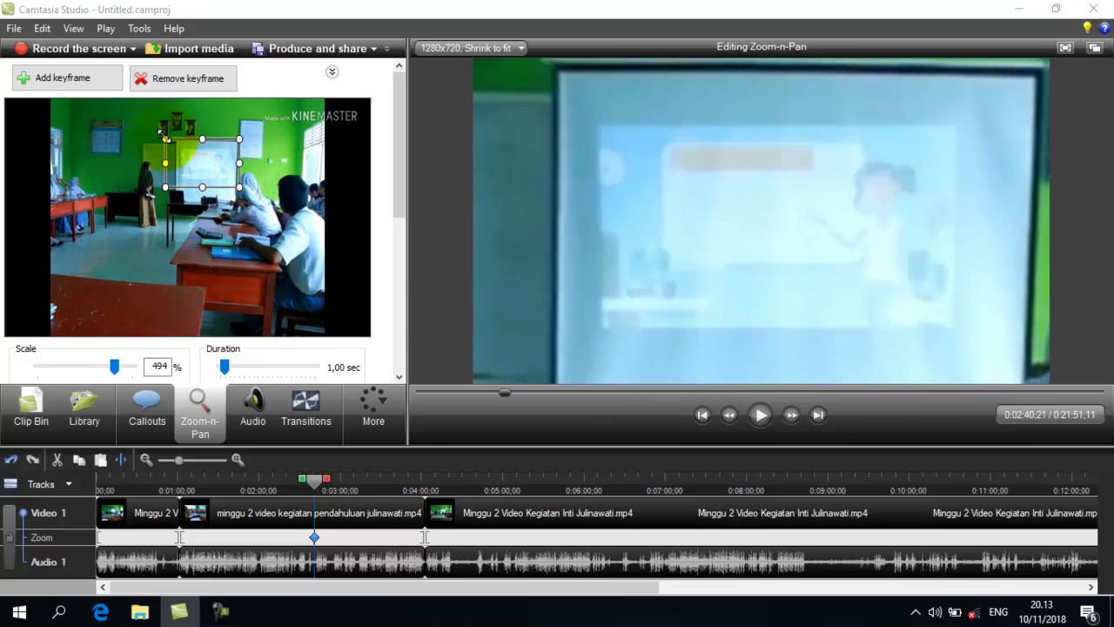
{"action": "left_click_drag", "start_coordinate": [183, 142], "coordinate": [211, 169]}
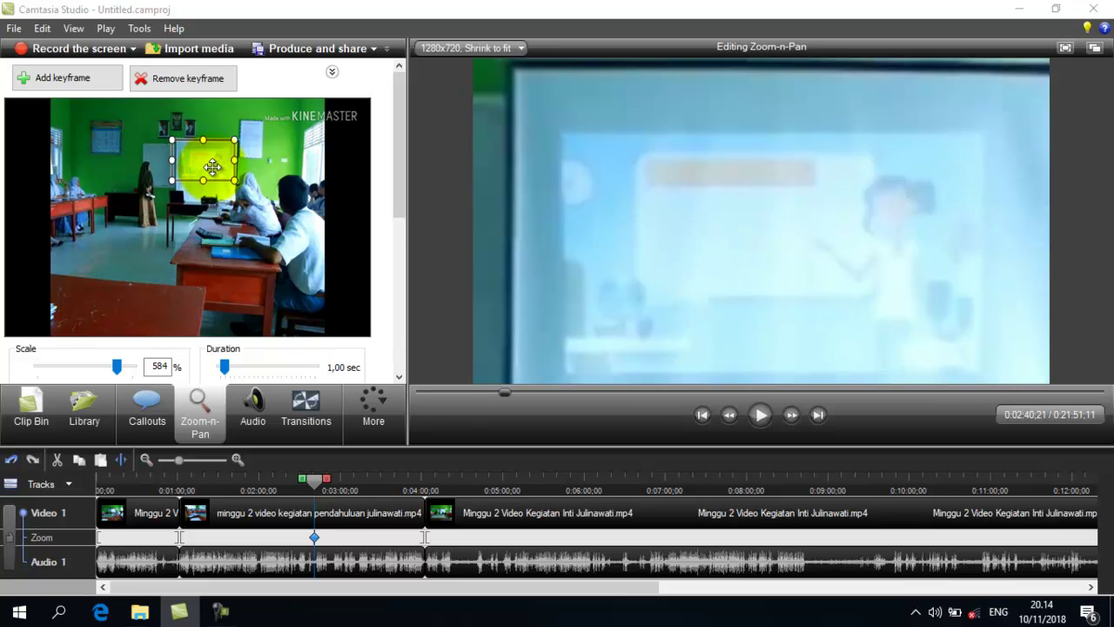
Play on to 0:02:52;01 and add a Zoom-n-Pan keyframe there that returns to the full frame at 100% scale.
{"action": "left_click", "coordinate": [759, 417]}
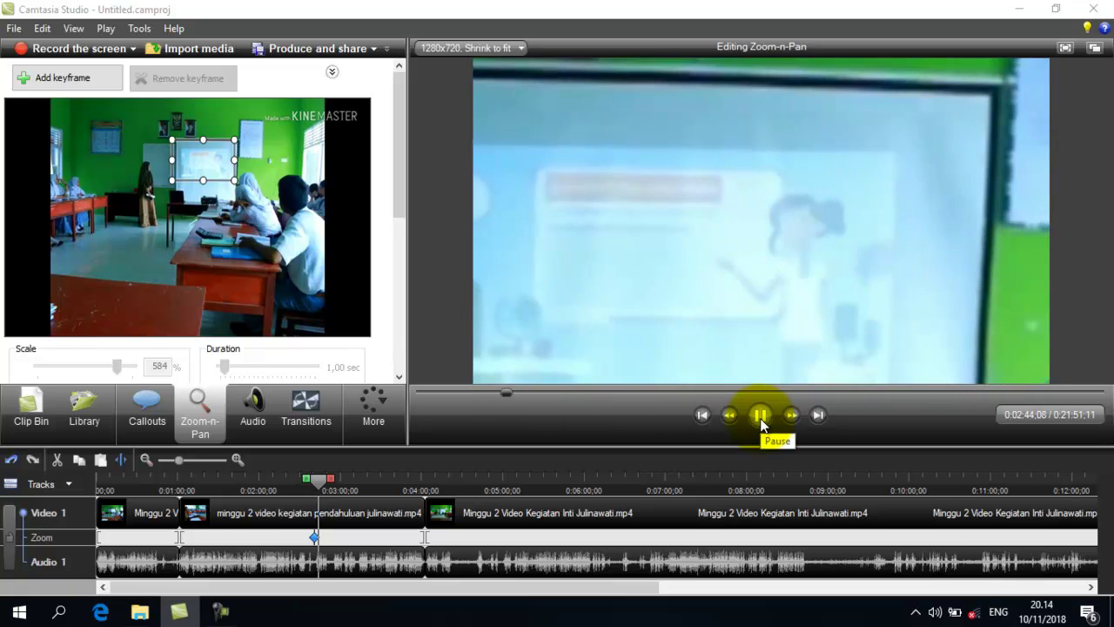
{"action": "left_click", "coordinate": [760, 418]}
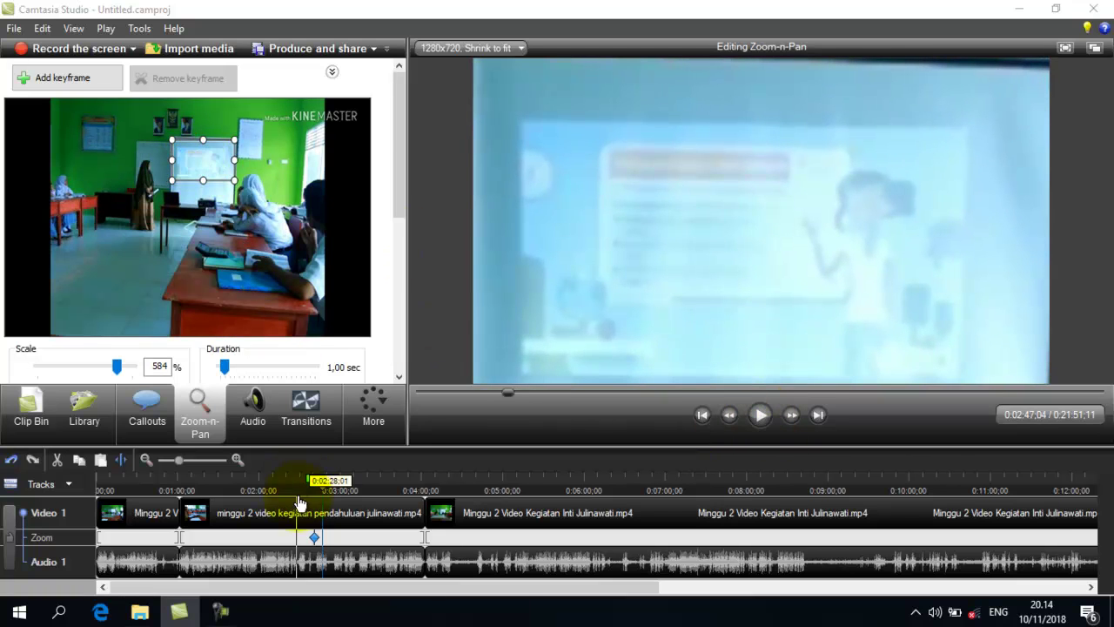
{"action": "left_click", "coordinate": [766, 415]}
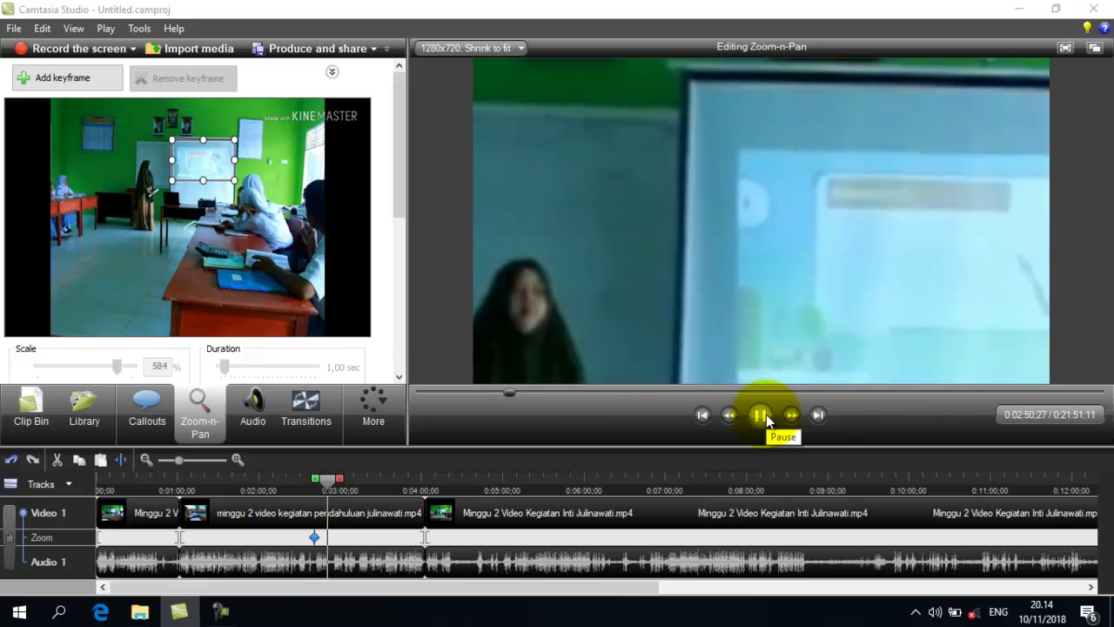
{"action": "left_click", "coordinate": [766, 414]}
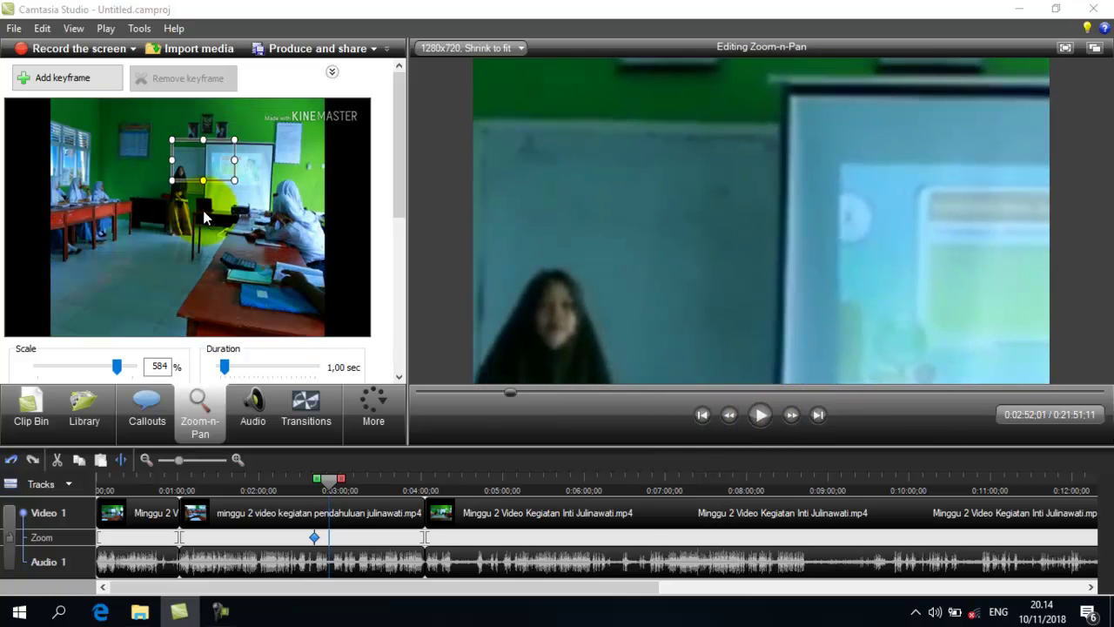
{"action": "left_click_drag", "start_coordinate": [171, 178], "coordinate": [30, 342]}
{"action": "left_click_drag", "start_coordinate": [235, 139], "coordinate": [297, 99]}
{"action": "left_click_drag", "start_coordinate": [299, 291], "coordinate": [377, 337]}
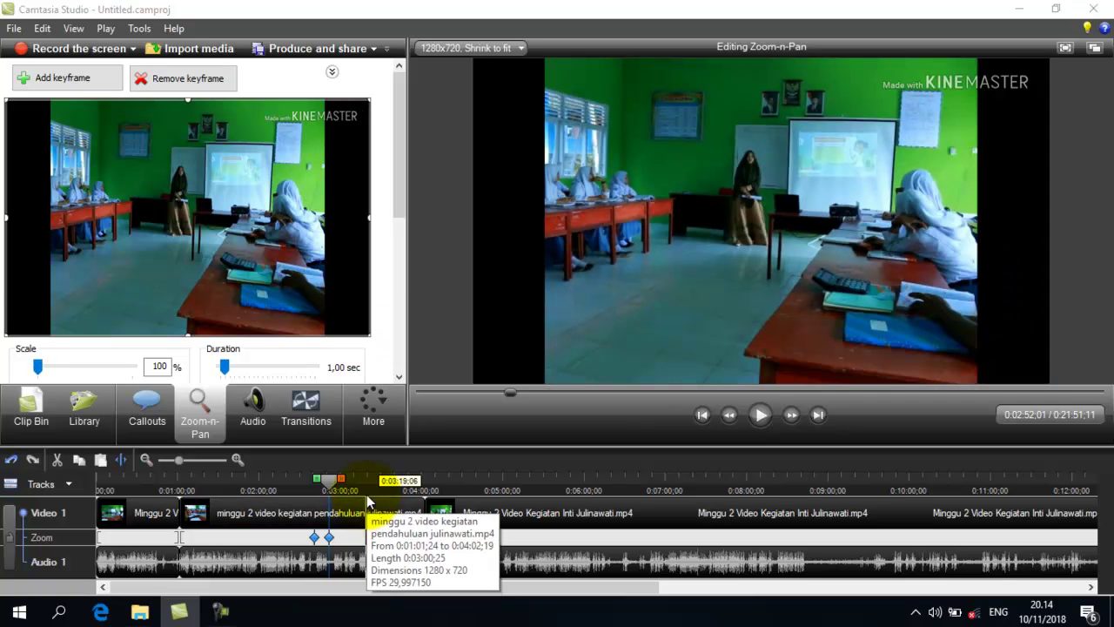
Play the section from just before the first zoom keyframe to past the second to check the zoom in and out.
{"action": "left_click_drag", "start_coordinate": [327, 485], "coordinate": [303, 485]}
{"action": "left_click", "coordinate": [760, 415]}
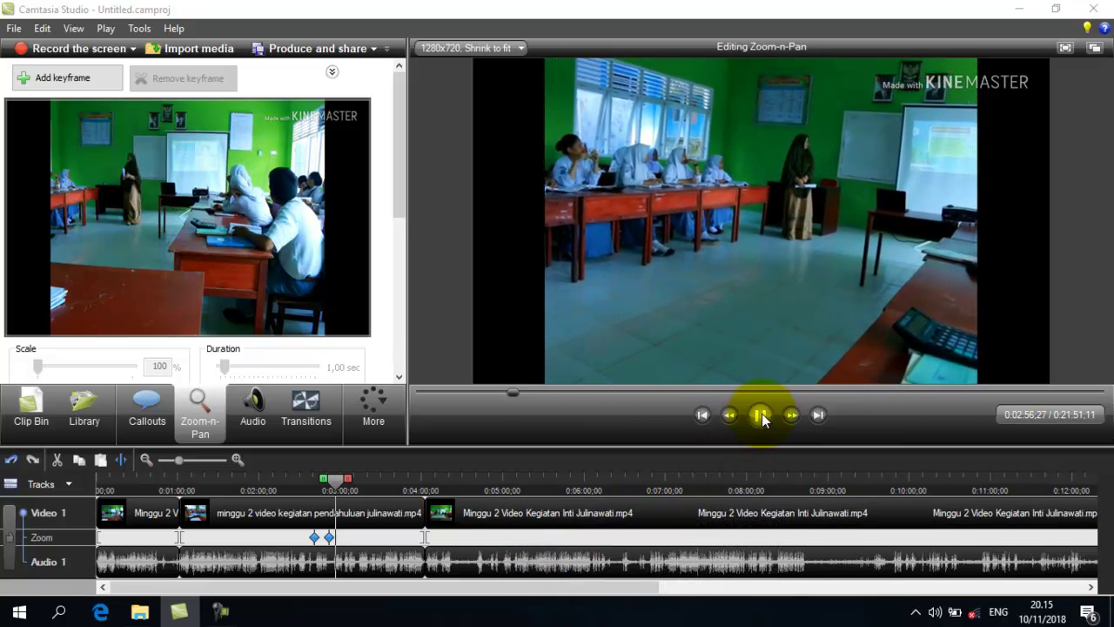
{"action": "left_click", "coordinate": [761, 415]}
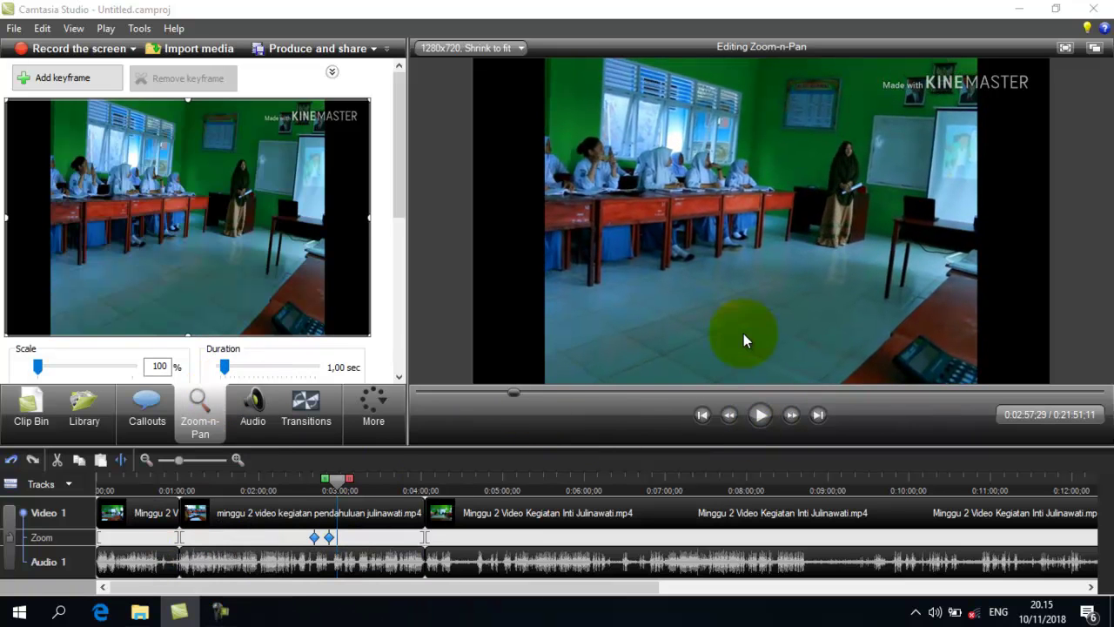
Add a filled rounded rectangle callout at 0:00:00;00 with the text "Kegiatan Pendahuluan".
{"action": "left_click_drag", "start_coordinate": [337, 479], "coordinate": [99, 483]}
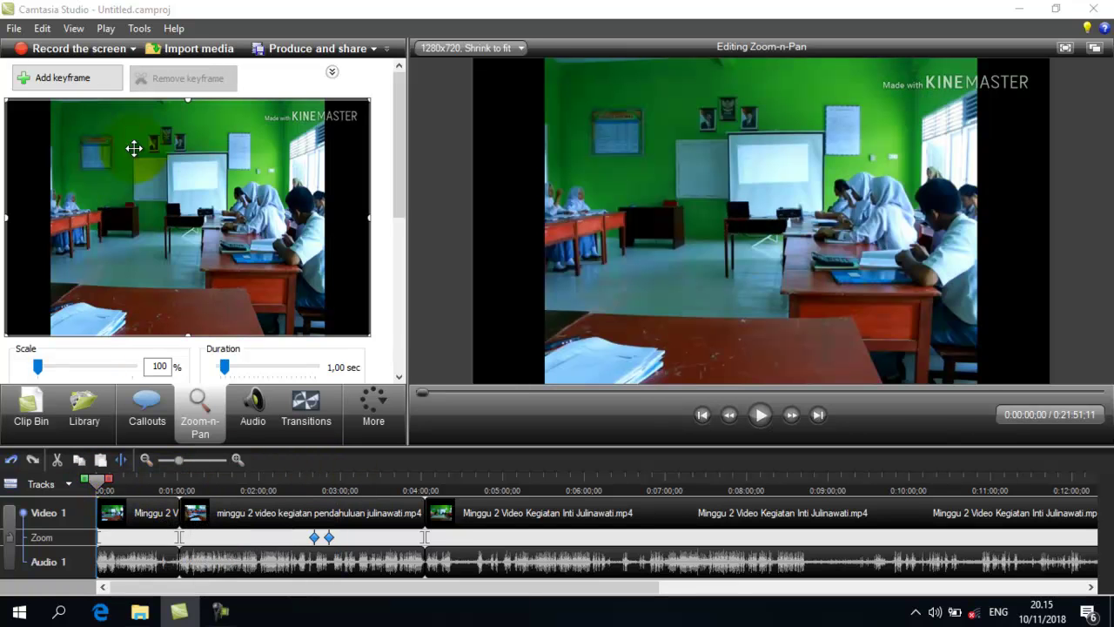
{"action": "left_click", "coordinate": [144, 422]}
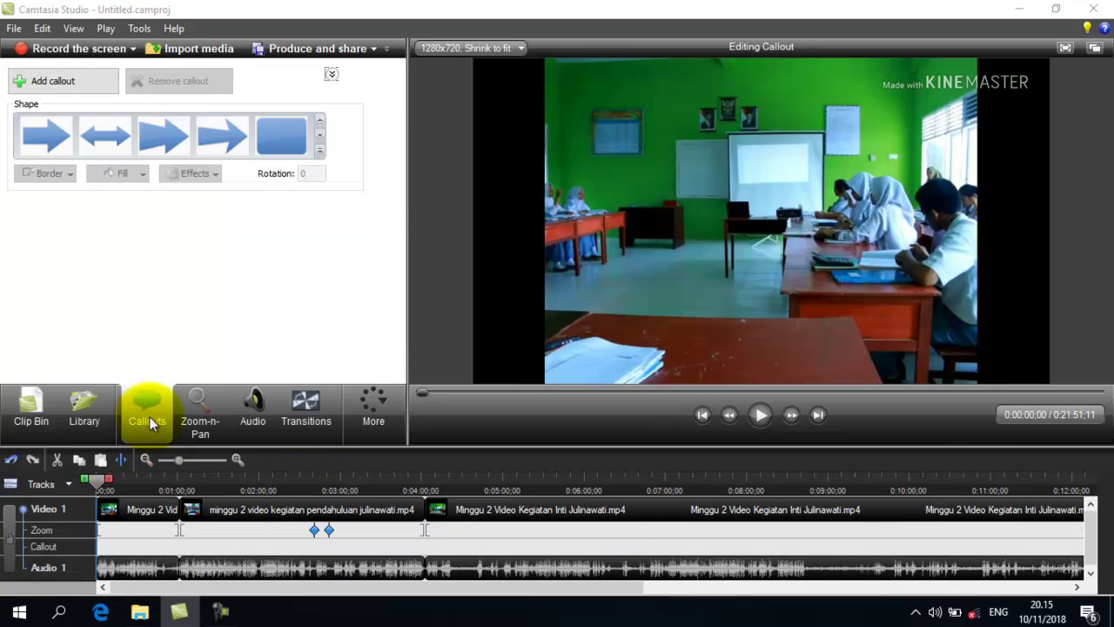
{"action": "left_click", "coordinate": [319, 150]}
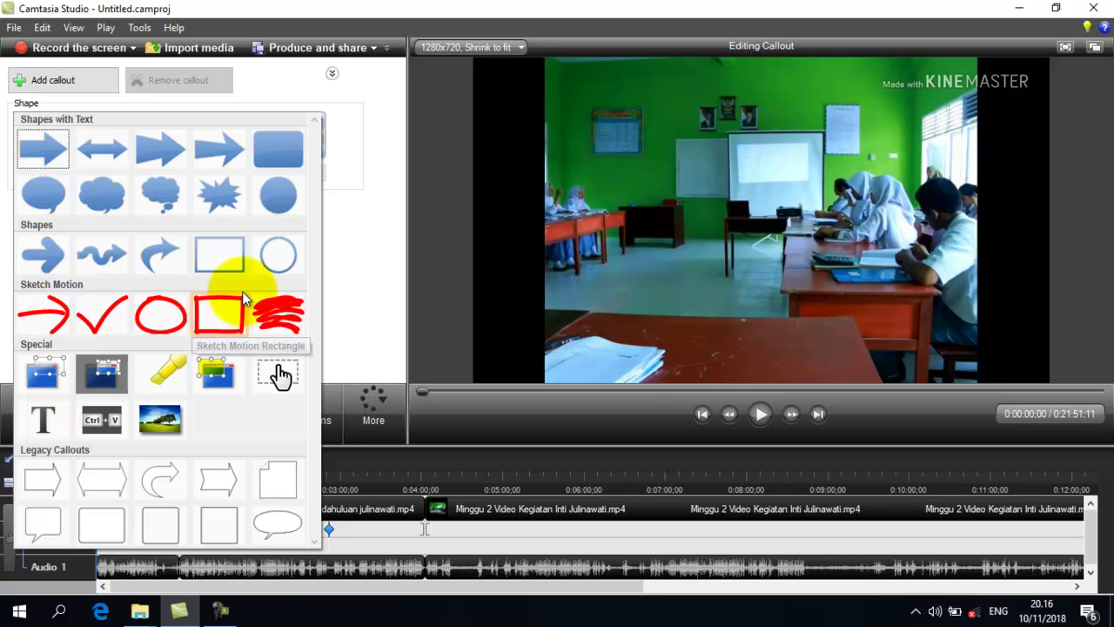
{"action": "left_click", "coordinate": [277, 157]}
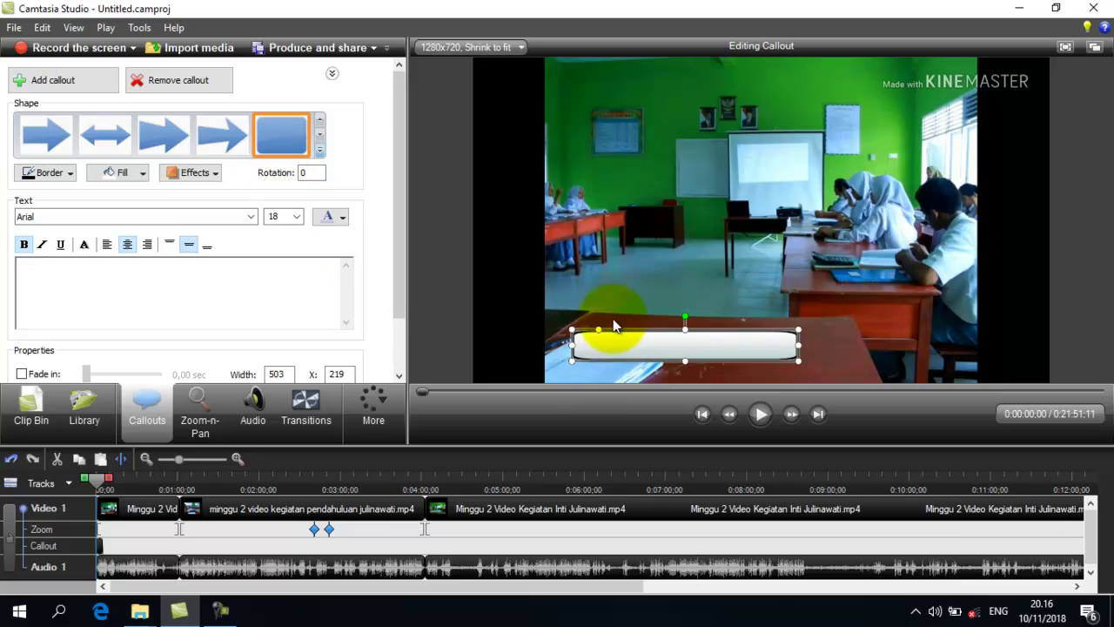
{"action": "left_click", "coordinate": [219, 276]}
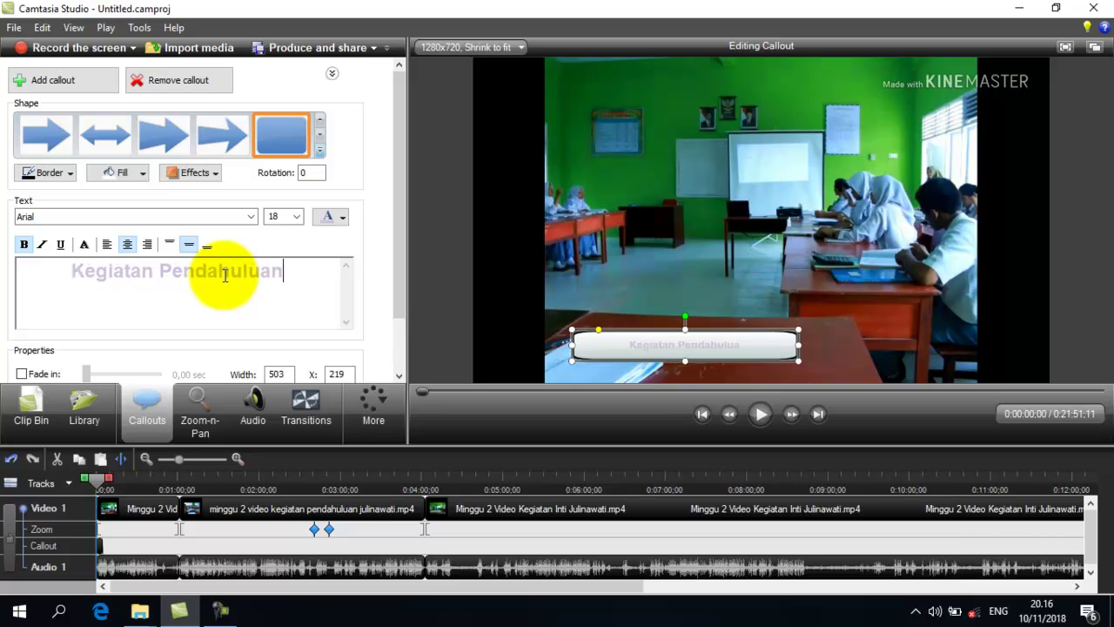
Change the color of the whole "Kegiatan Pendahuluan" callout text to red.
{"action": "triple_click", "coordinate": [224, 274]}
{"action": "left_click", "coordinate": [342, 218]}
{"action": "left_click", "coordinate": [450, 248]}
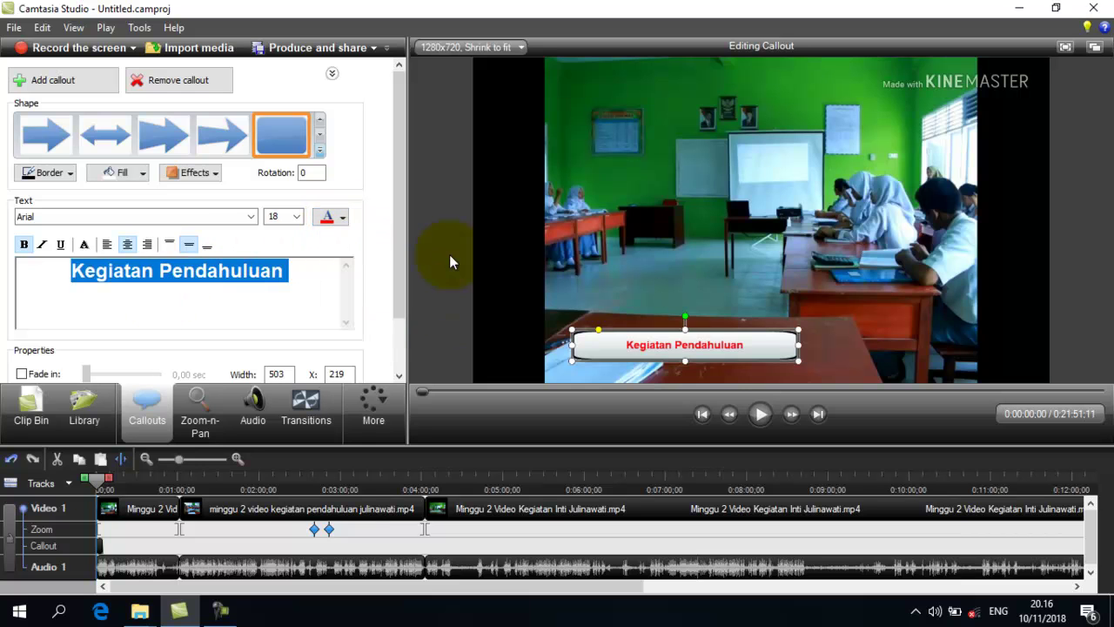
Set the callout text size to 22, narrow the callout to a width of 375, and place it in the video's lower left area.
{"action": "left_click_drag", "start_coordinate": [795, 347], "coordinate": [714, 349]}
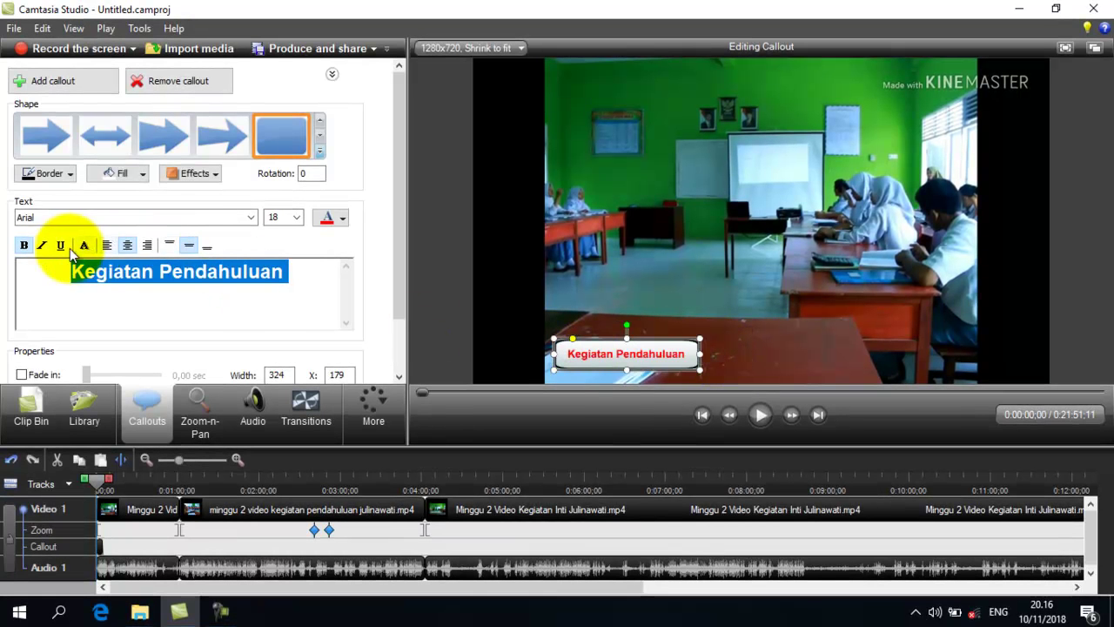
{"action": "left_click", "coordinate": [296, 217]}
{"action": "left_click", "coordinate": [281, 320]}
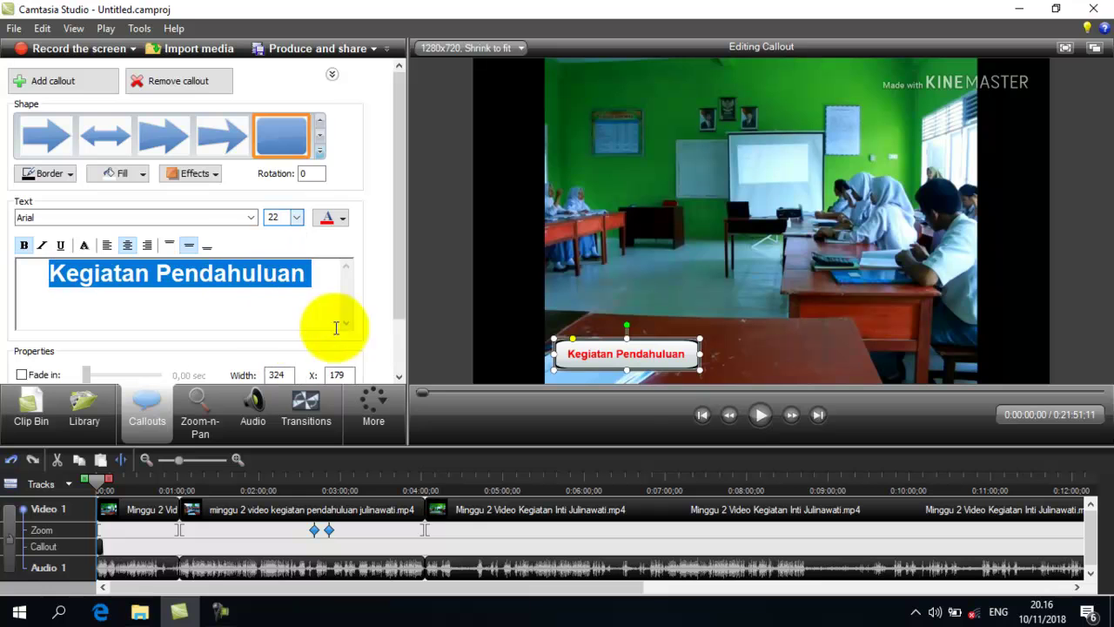
{"action": "left_click_drag", "start_coordinate": [700, 354], "coordinate": [724, 353]}
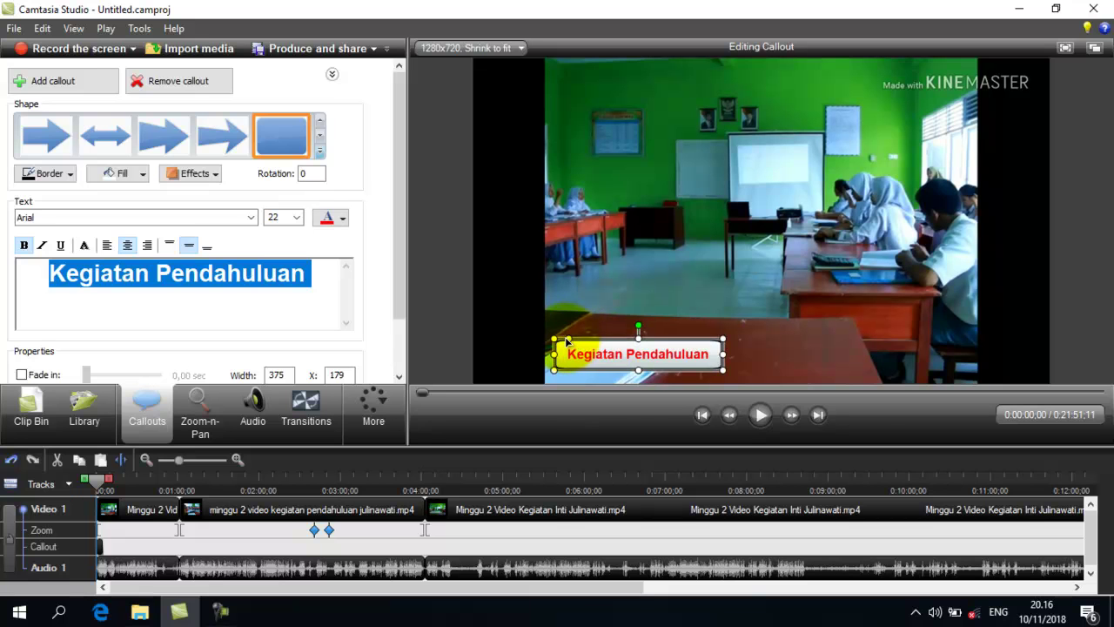
{"action": "left_click_drag", "start_coordinate": [642, 352], "coordinate": [642, 342]}
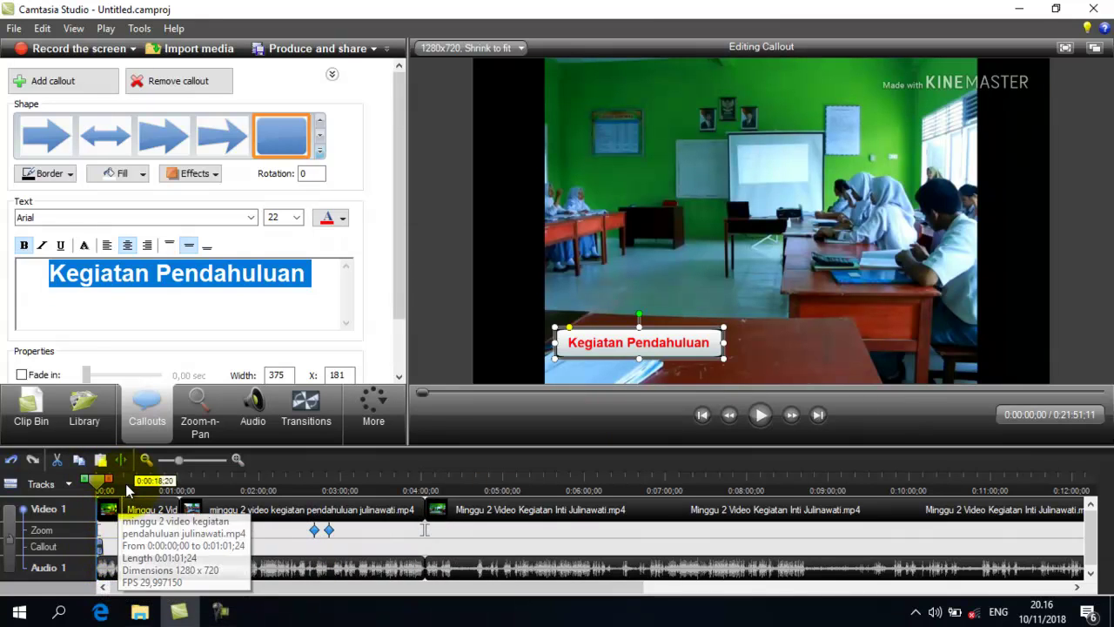
Extend the "Kegiatan Pendahuluan" callout to about 0:00:28 on the timeline and play the video past its end to check it.
{"action": "left_click_drag", "start_coordinate": [172, 461], "coordinate": [193, 460]}
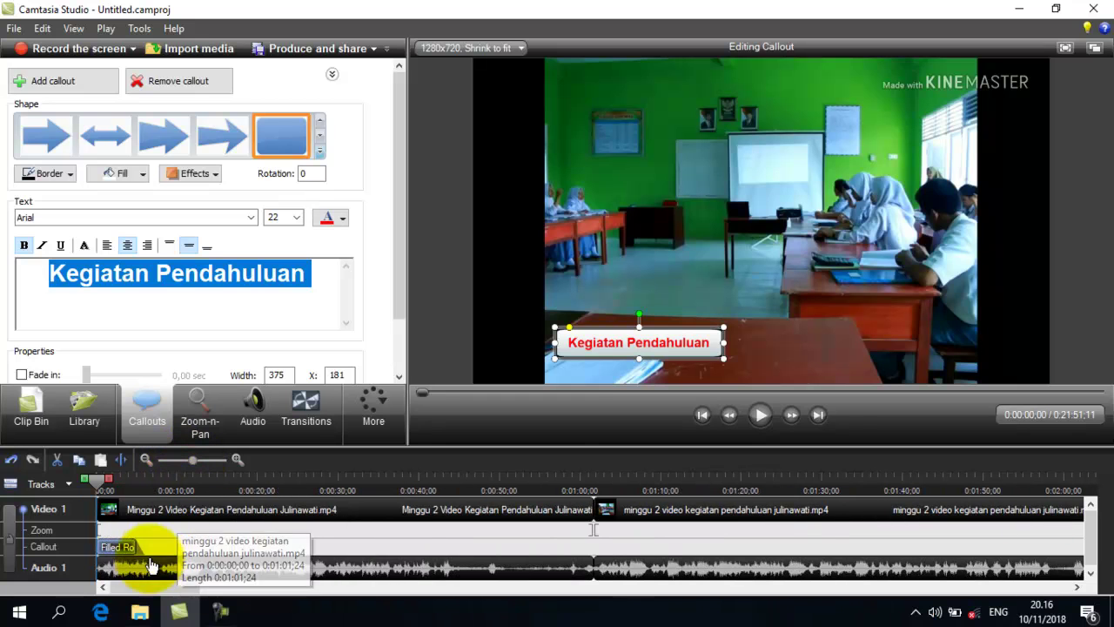
{"action": "left_click_drag", "start_coordinate": [126, 550], "coordinate": [321, 546]}
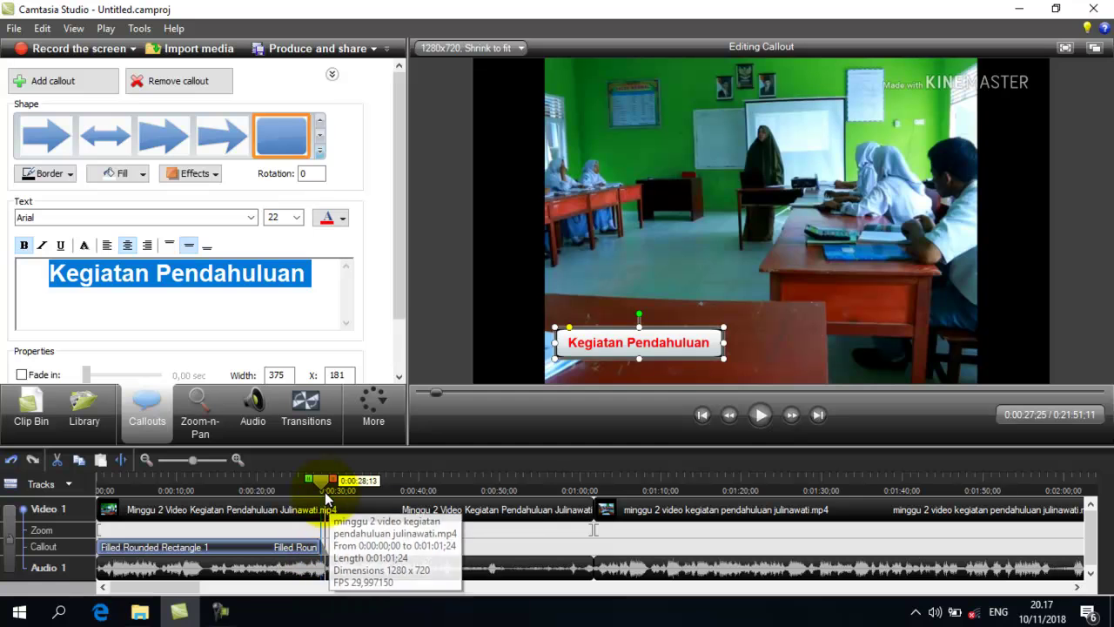
{"action": "left_click", "coordinate": [757, 415]}
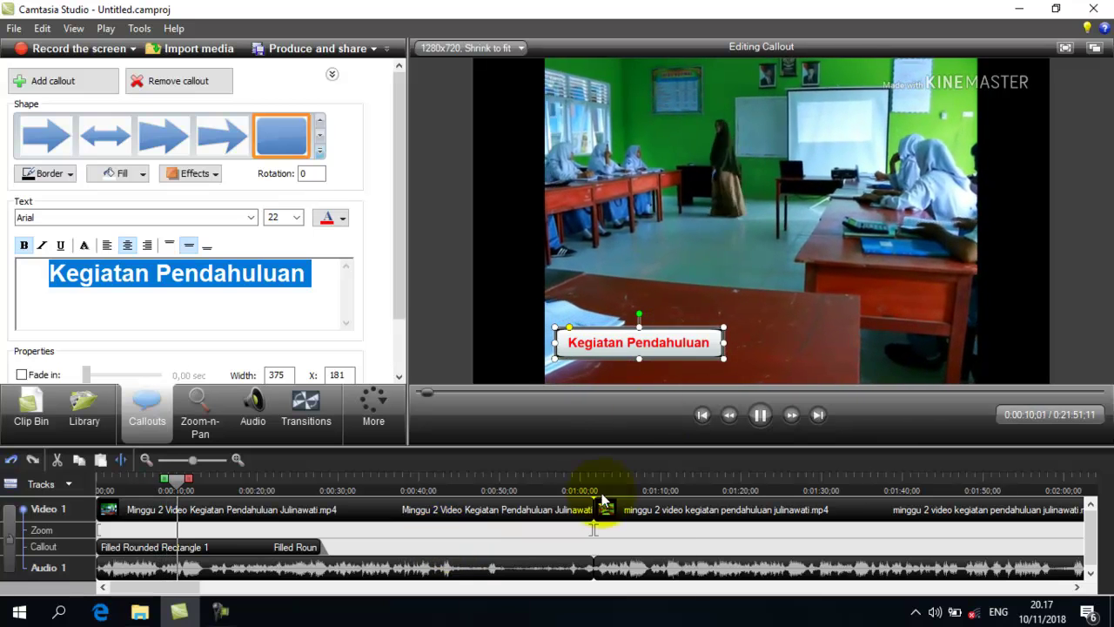
{"action": "left_click", "coordinate": [273, 476]}
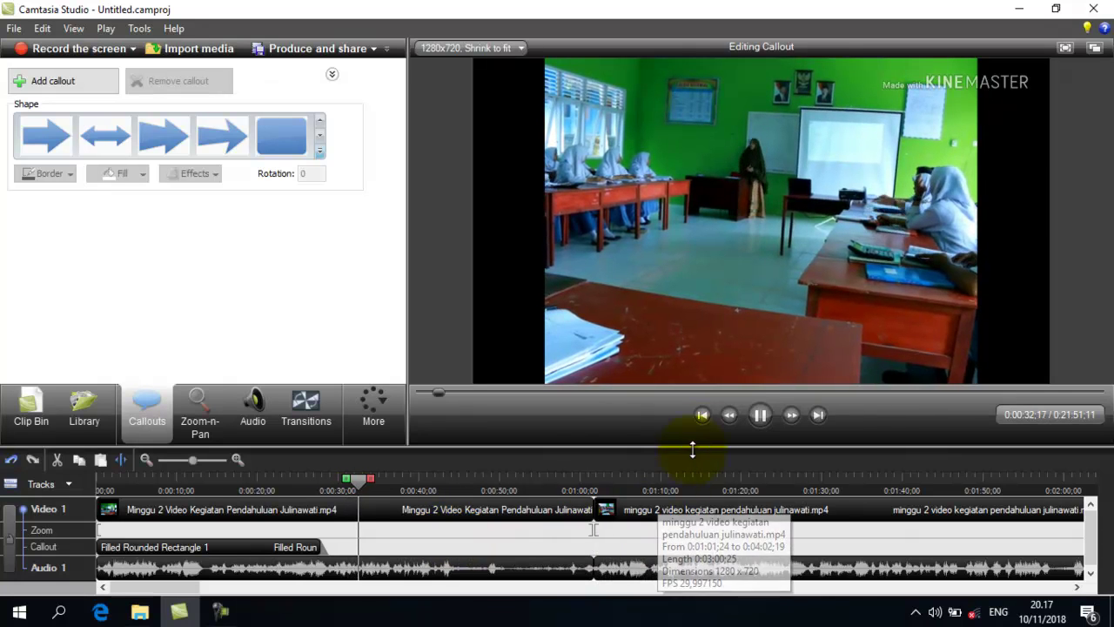
{"action": "left_click", "coordinate": [755, 413]}
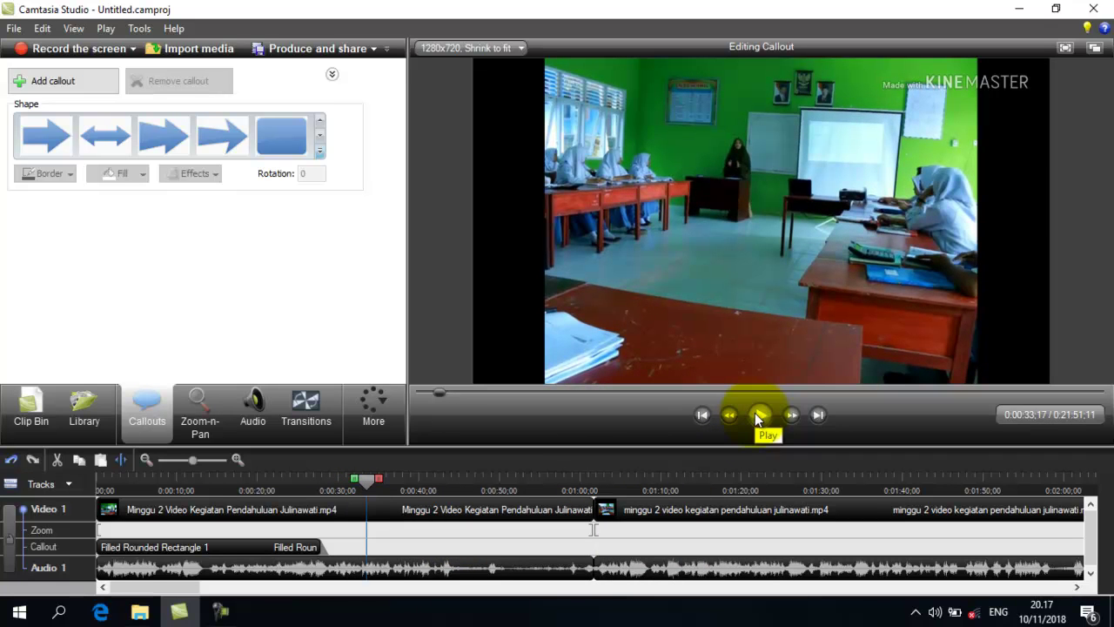